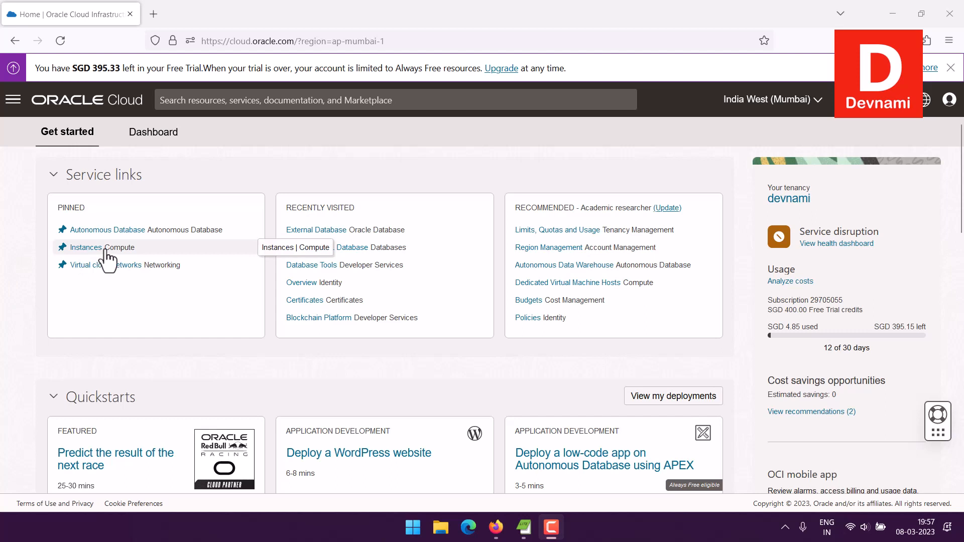
- Open the Compute instances list and review the existing instances' state, shape, OCPU count, memory and fault domain
{"action": "left_click", "coordinate": [104, 251]}
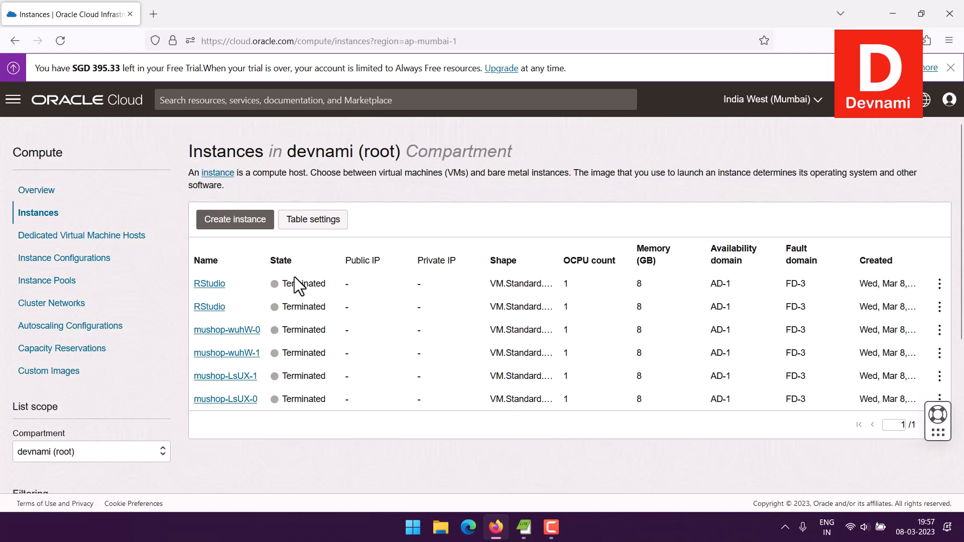
{"action": "left_click_drag", "start_coordinate": [291, 286], "coordinate": [560, 399]}
{"action": "left_click", "coordinate": [560, 399]}
{"action": "double_click", "coordinate": [566, 284]}
{"action": "left_click_drag", "start_coordinate": [632, 292], "coordinate": [650, 395]}
{"action": "left_click", "coordinate": [650, 395]}
{"action": "left_click_drag", "start_coordinate": [787, 287], "coordinate": [801, 392]}
{"action": "left_click", "coordinate": [800, 390]}
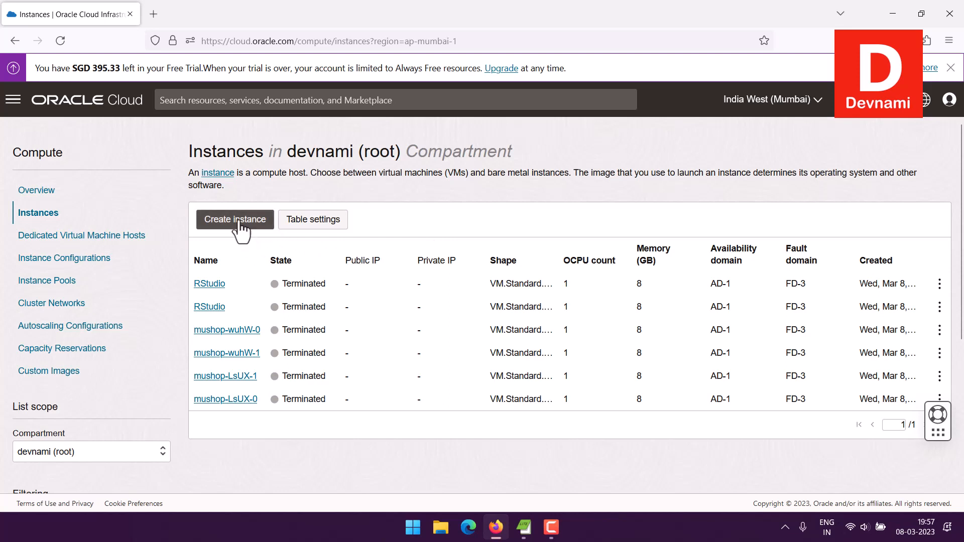
- Start creating a new compute instance and name it AMDCompute
{"action": "left_click", "coordinate": [220, 221]}
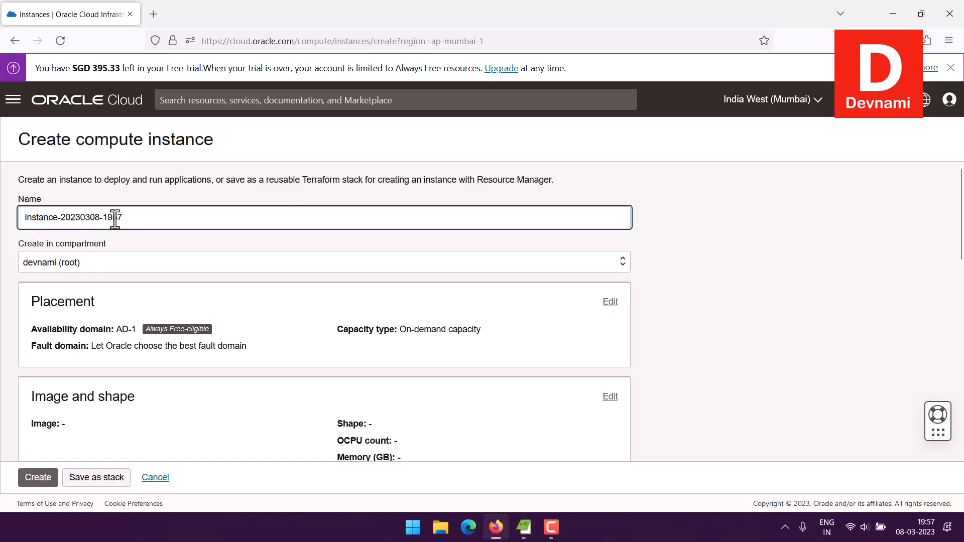
{"action": "left_click_drag", "start_coordinate": [123, 217], "coordinate": [22, 217]}
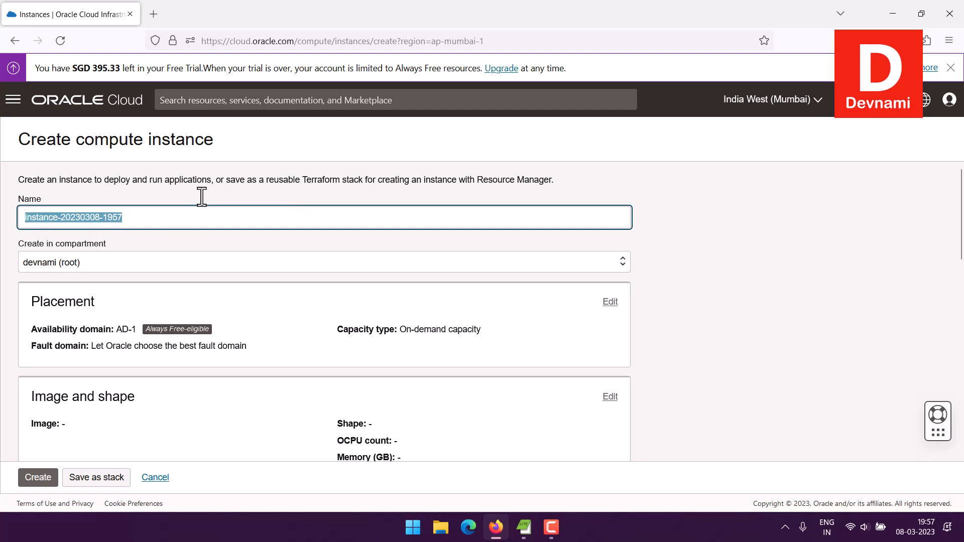
{"action": "type", "text": "AM"}
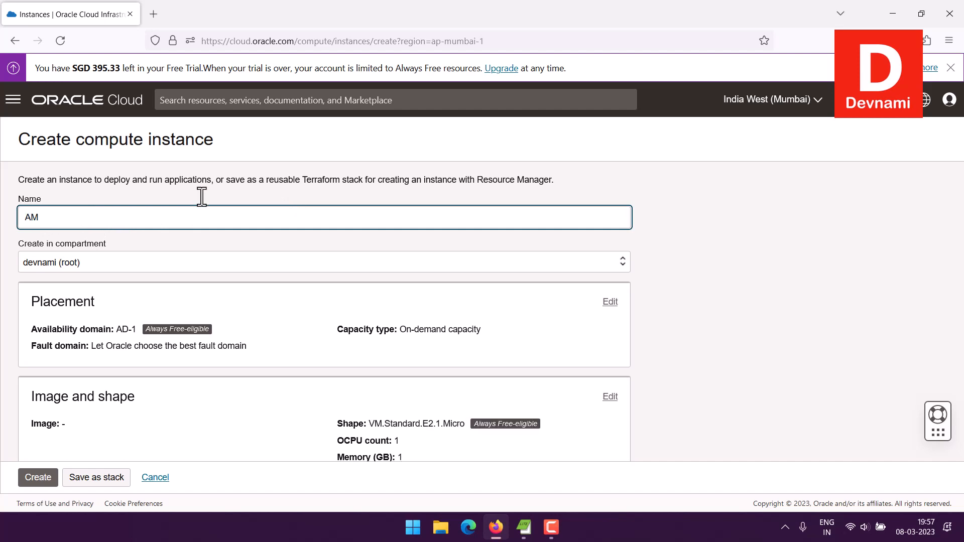
{"action": "type", "text": "DCompute"}
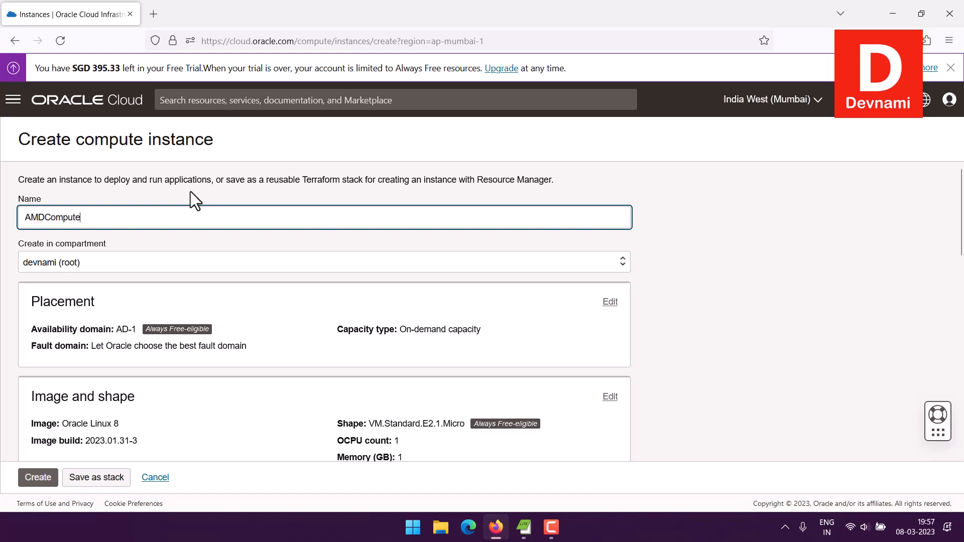
- Review the instance's placement settings, including the availability domain and the advanced capacity type options
{"action": "scroll", "coordinate": [5, 268], "scroll_direction": "down", "scroll_amount": 3}
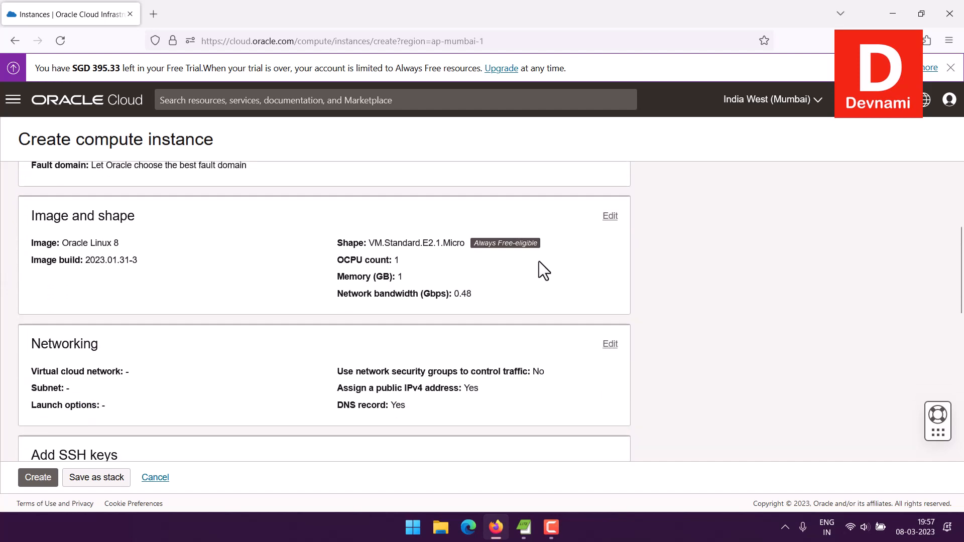
{"action": "scroll", "coordinate": [360, 255], "scroll_direction": "up", "scroll_amount": 1}
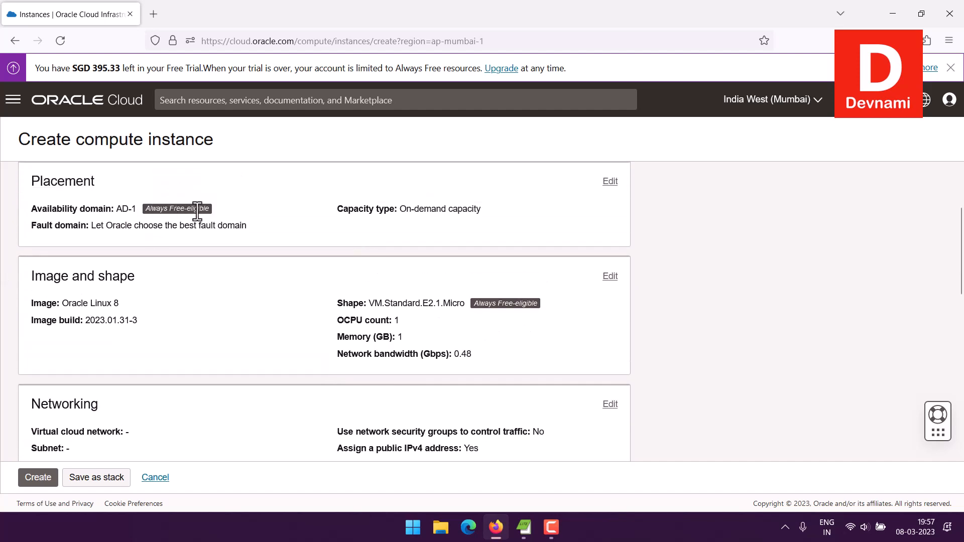
{"action": "left_click", "coordinate": [609, 182]}
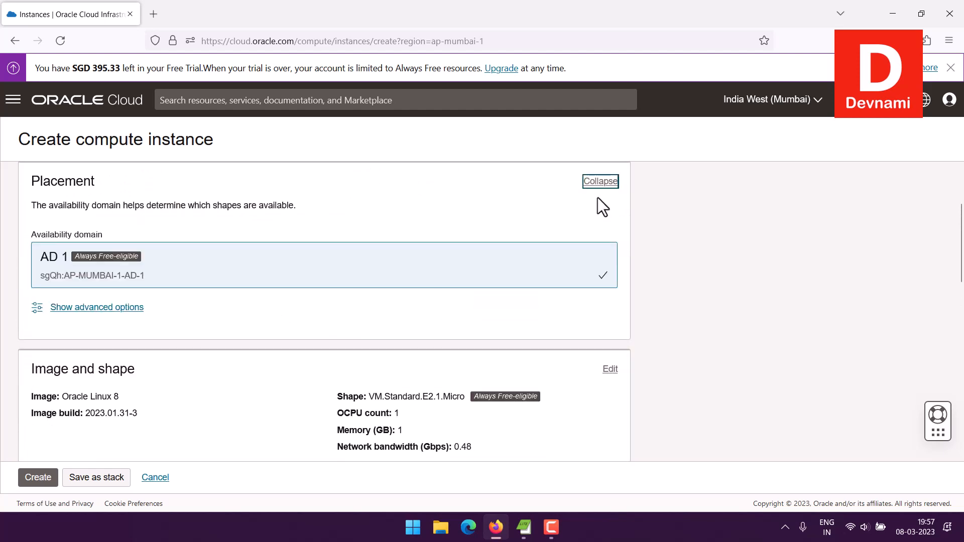
{"action": "left_click", "coordinate": [369, 192]}
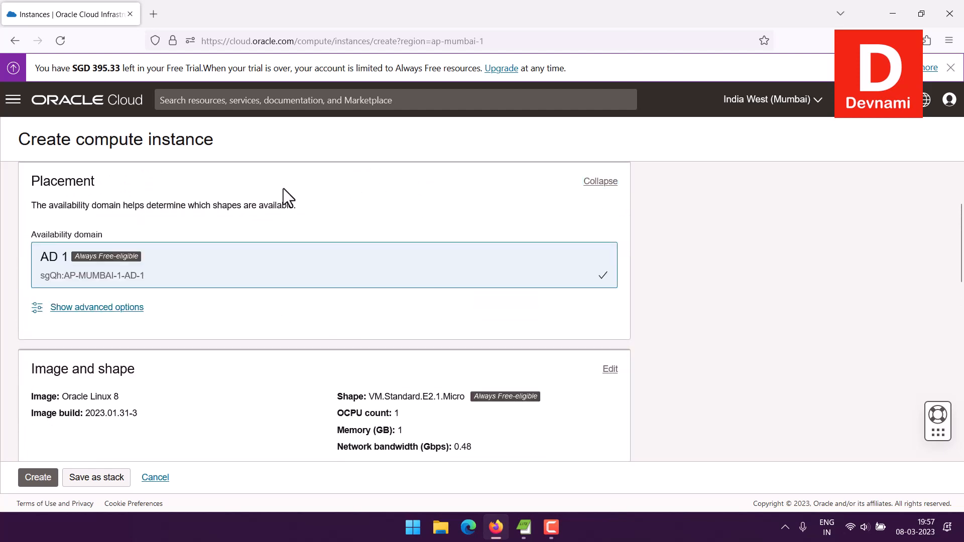
{"action": "left_click", "coordinate": [129, 309]}
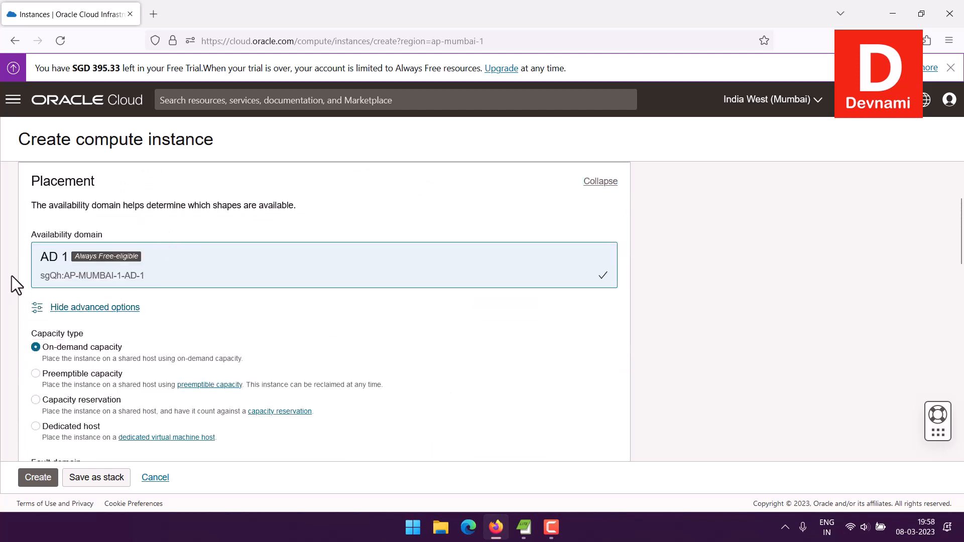
{"action": "scroll", "coordinate": [11, 276], "scroll_direction": "down", "scroll_amount": 1}
{"action": "scroll", "coordinate": [523, 257], "scroll_direction": "up", "scroll_amount": 1}
{"action": "left_click", "coordinate": [600, 182]}
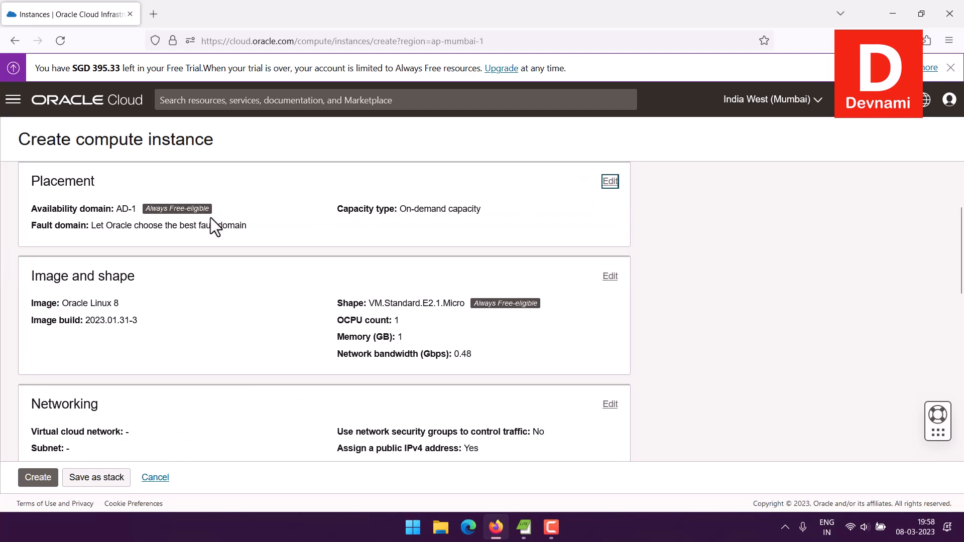
- Examine the preset shape, OCPU count, memory and operating system image in the image and shape summary
{"action": "left_click_drag", "start_coordinate": [396, 303], "coordinate": [447, 303]}
{"action": "left_click", "coordinate": [446, 303]}
{"action": "left_click_drag", "start_coordinate": [403, 338], "coordinate": [337, 299]}
{"action": "left_click", "coordinate": [336, 298]}
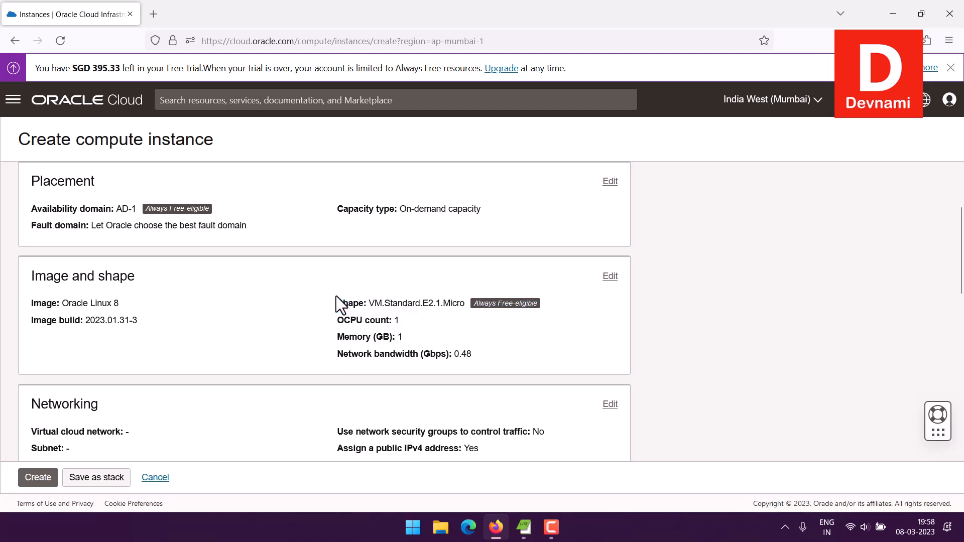
{"action": "left_click_drag", "start_coordinate": [77, 303], "coordinate": [128, 303]}
{"action": "left_click", "coordinate": [129, 300]}
- Expand the image and shape settings and open the selection of available images
{"action": "left_click", "coordinate": [610, 277]}
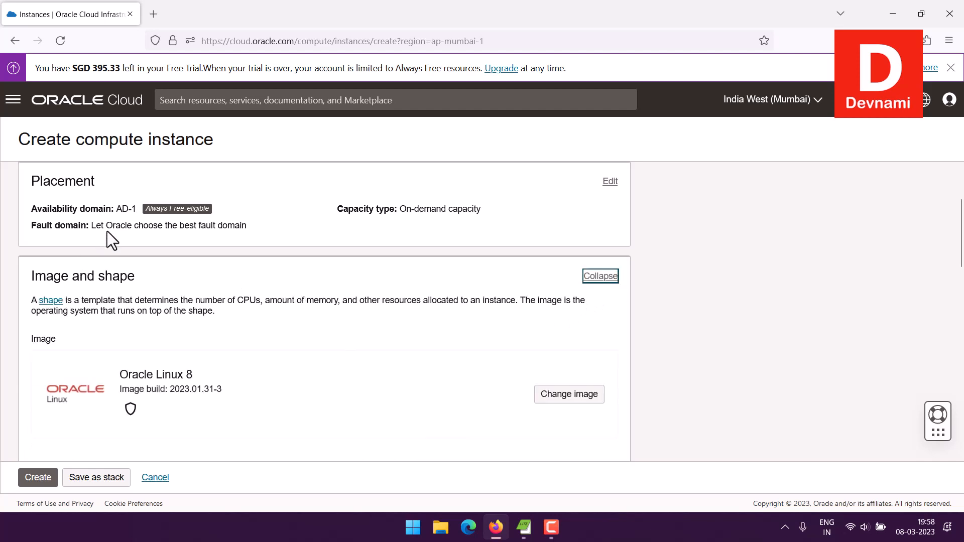
{"action": "scroll", "coordinate": [259, 279], "scroll_direction": "down", "scroll_amount": 2}
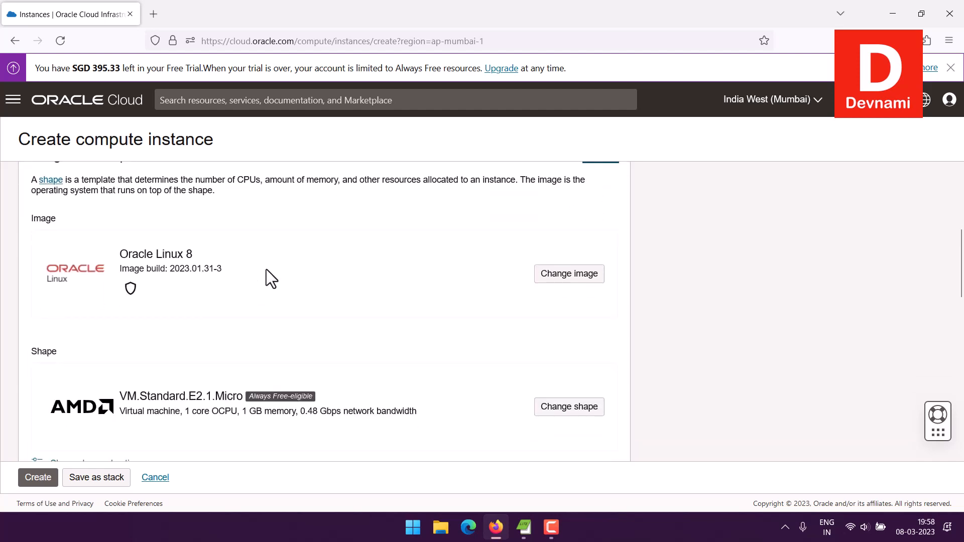
{"action": "left_click", "coordinate": [581, 284]}
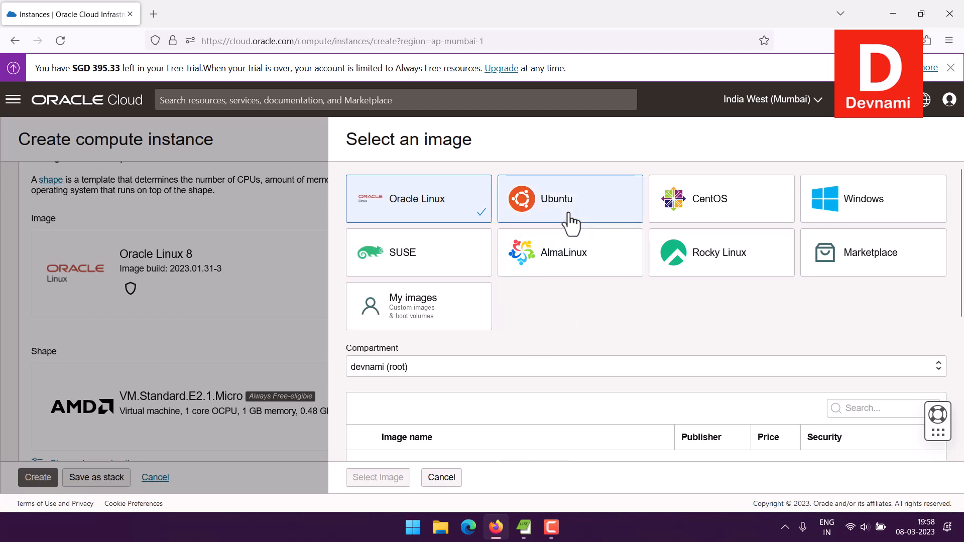
- Browse the images offered for SUSE, AlmaLinux, CentOS and Rocky Linux
{"action": "left_click", "coordinate": [477, 262]}
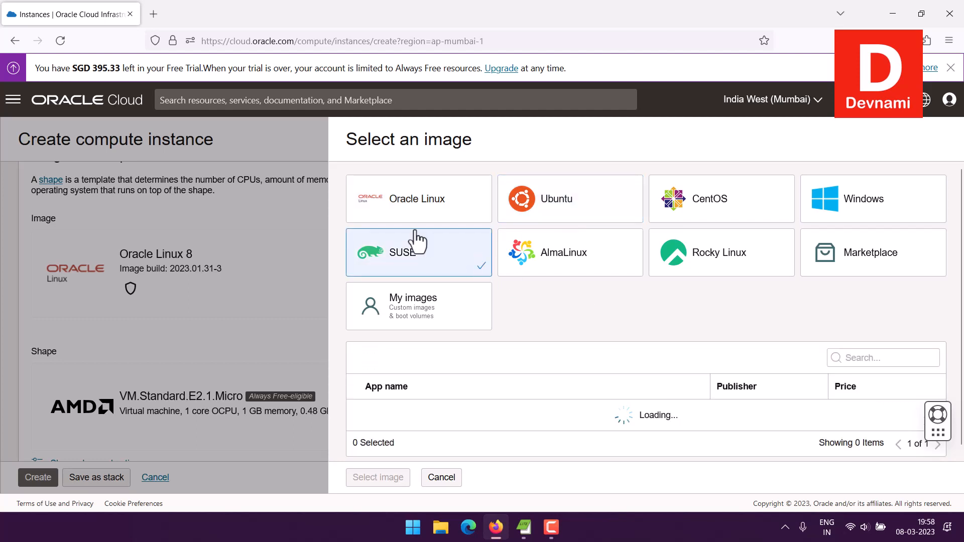
{"action": "scroll", "coordinate": [580, 303], "scroll_direction": "down", "scroll_amount": 1}
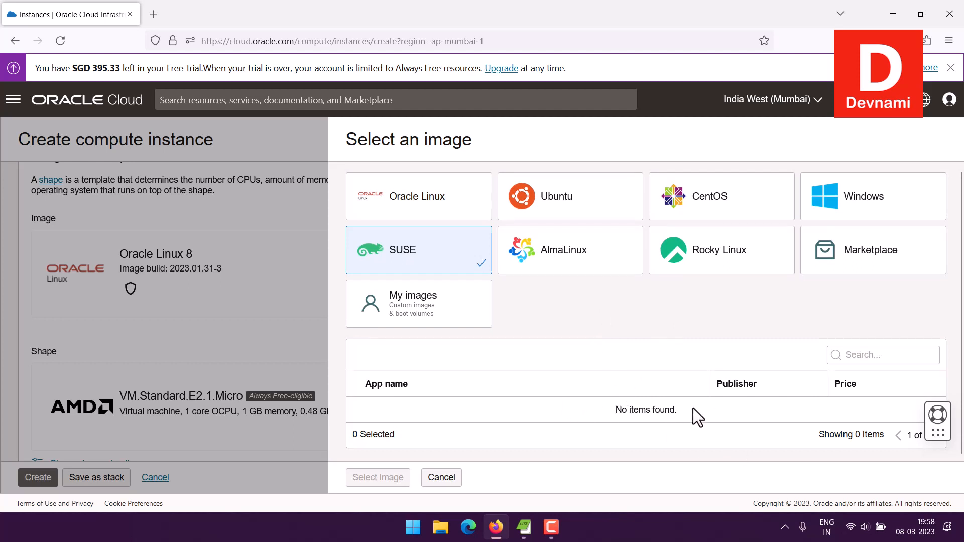
{"action": "left_click", "coordinate": [568, 272]}
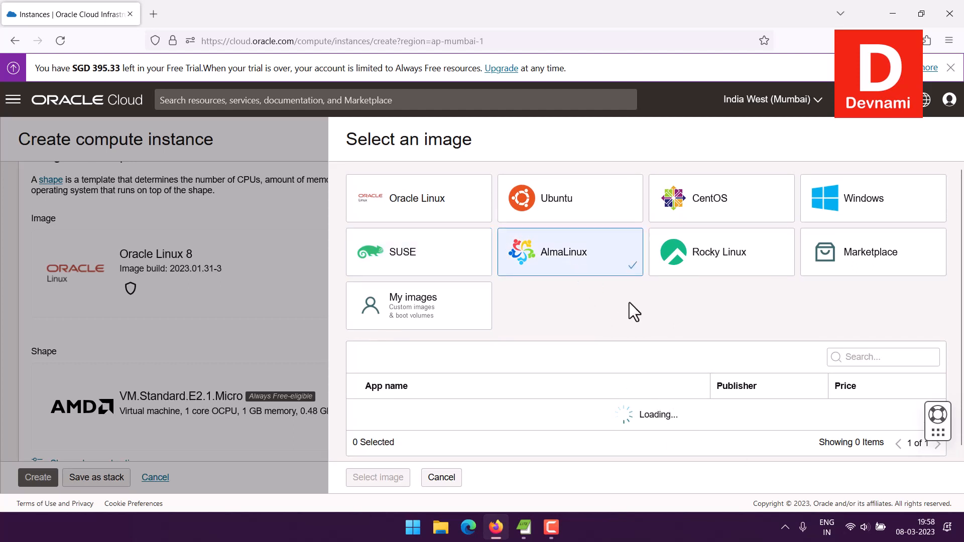
{"action": "scroll", "coordinate": [688, 311], "scroll_direction": "down", "scroll_amount": 2}
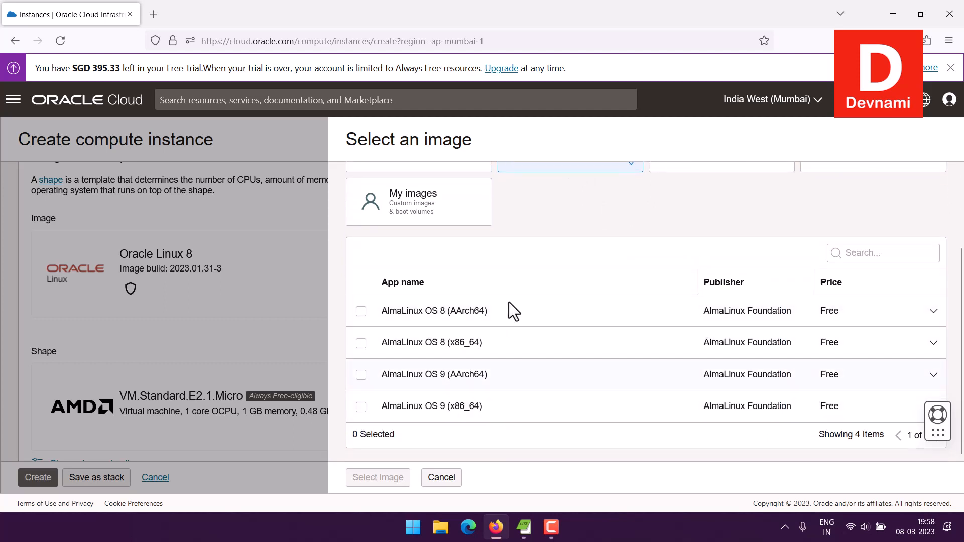
{"action": "scroll", "coordinate": [562, 314], "scroll_direction": "up", "scroll_amount": 2}
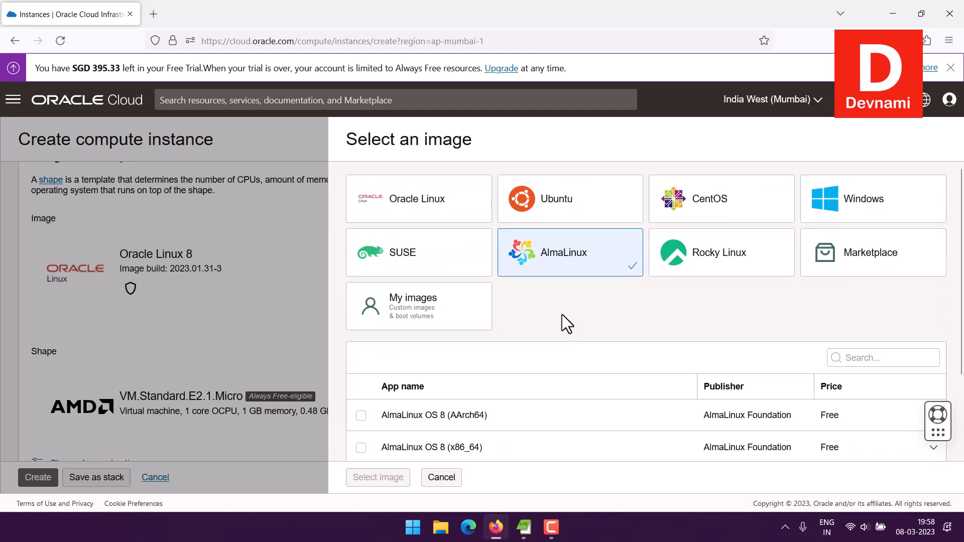
{"action": "left_click", "coordinate": [702, 216]}
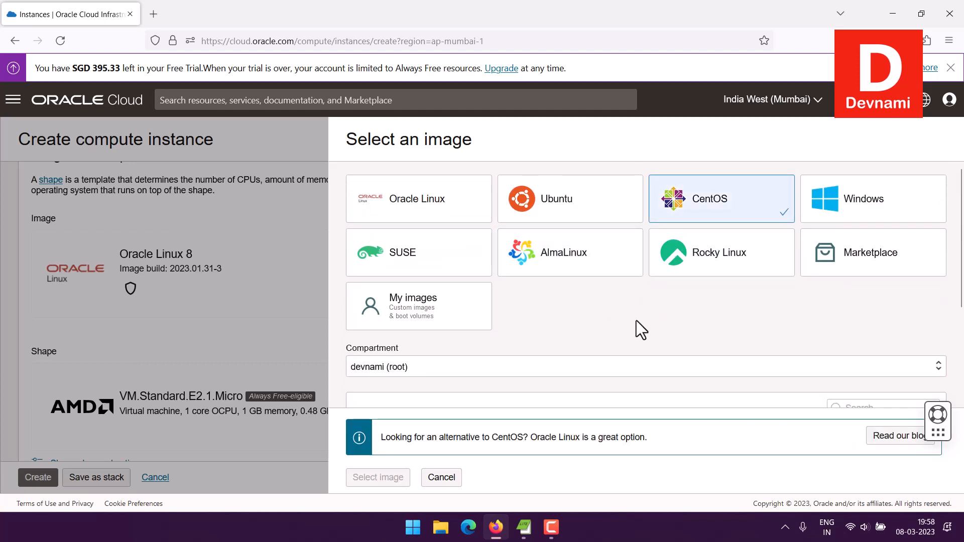
{"action": "scroll", "coordinate": [637, 321], "scroll_direction": "down", "scroll_amount": 3}
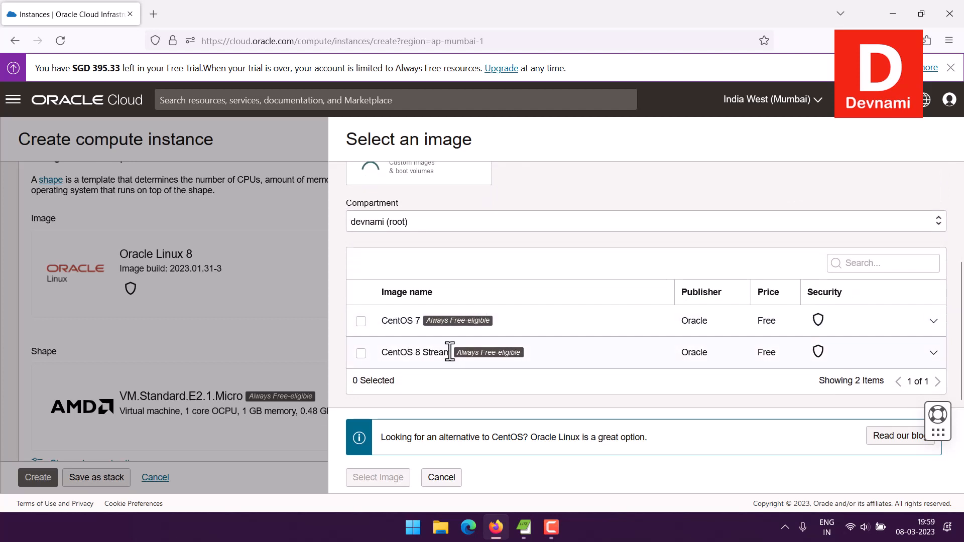
{"action": "scroll", "coordinate": [637, 327], "scroll_direction": "up", "scroll_amount": 3}
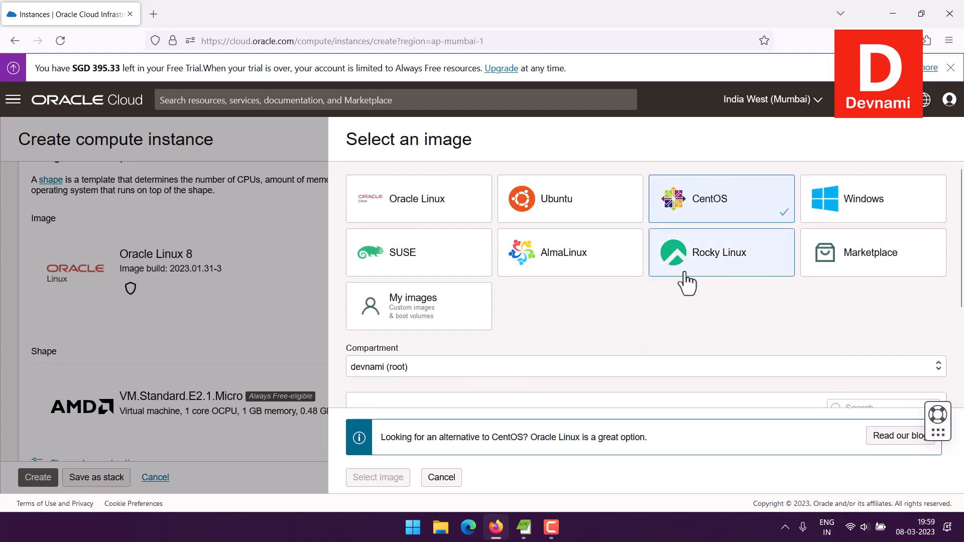
{"action": "left_click", "coordinate": [725, 265]}
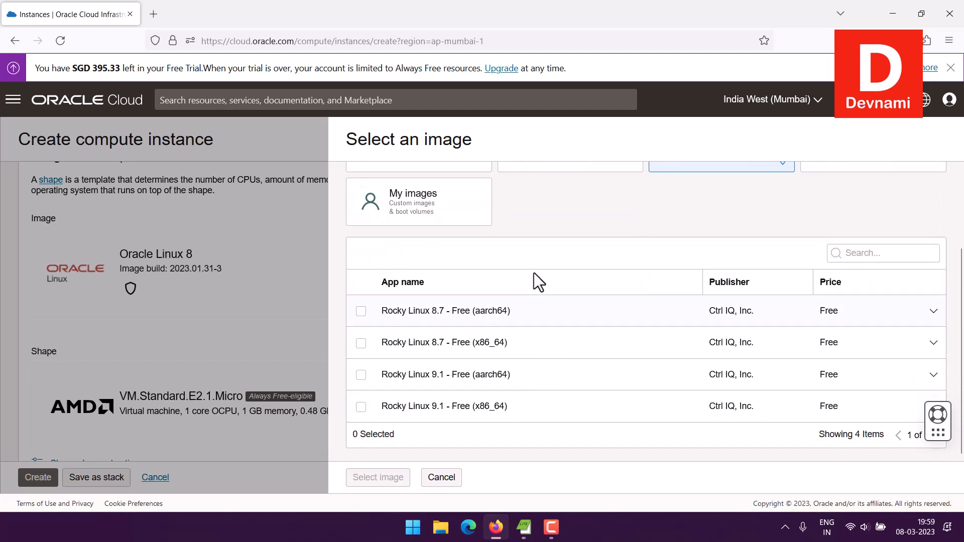
{"action": "scroll", "coordinate": [597, 273], "scroll_direction": "up", "scroll_amount": 3}
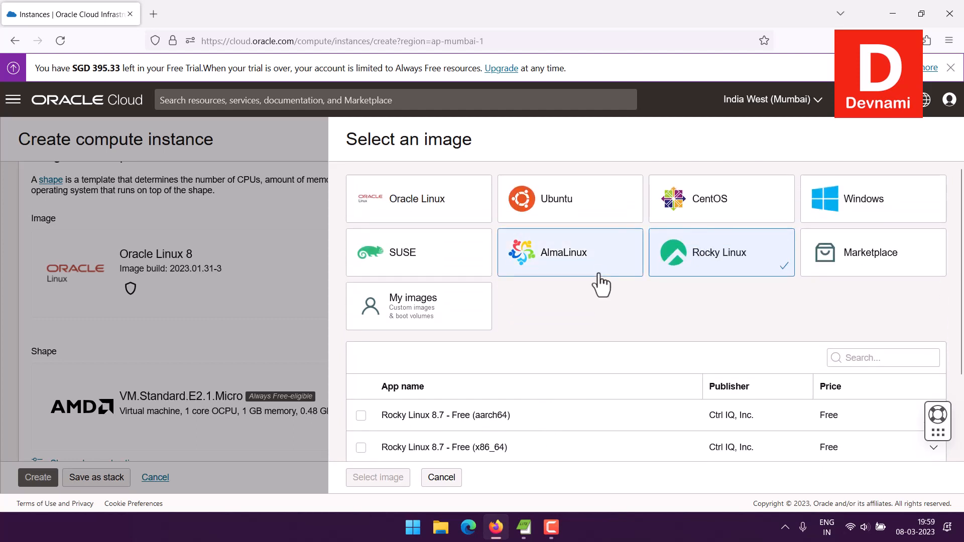
- Set the instance image to Canonical Ubuntu 22.04 Minimal with image build 2023.02.14-0
{"action": "left_click", "coordinate": [589, 219]}
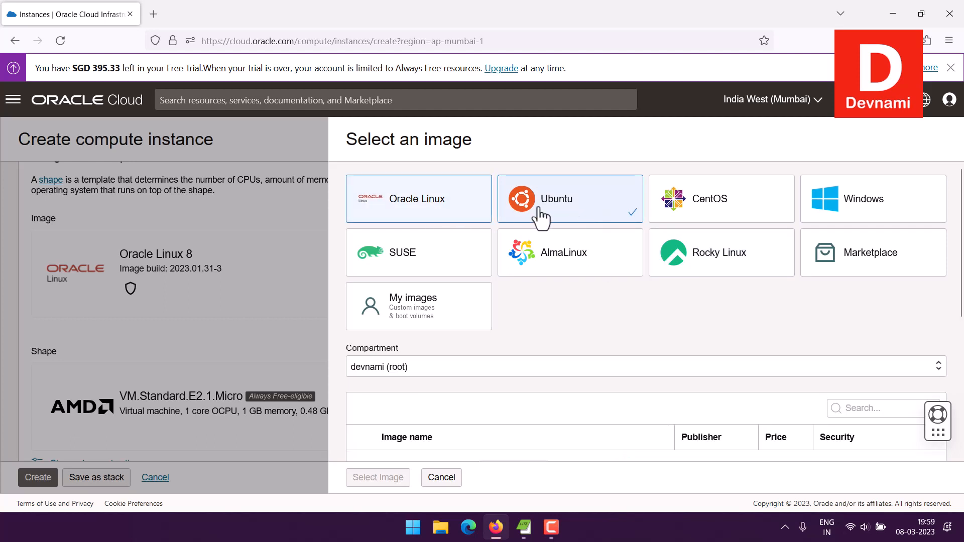
{"action": "scroll", "coordinate": [598, 288], "scroll_direction": "down", "scroll_amount": 3}
{"action": "scroll", "coordinate": [602, 298], "scroll_direction": "down", "scroll_amount": 2}
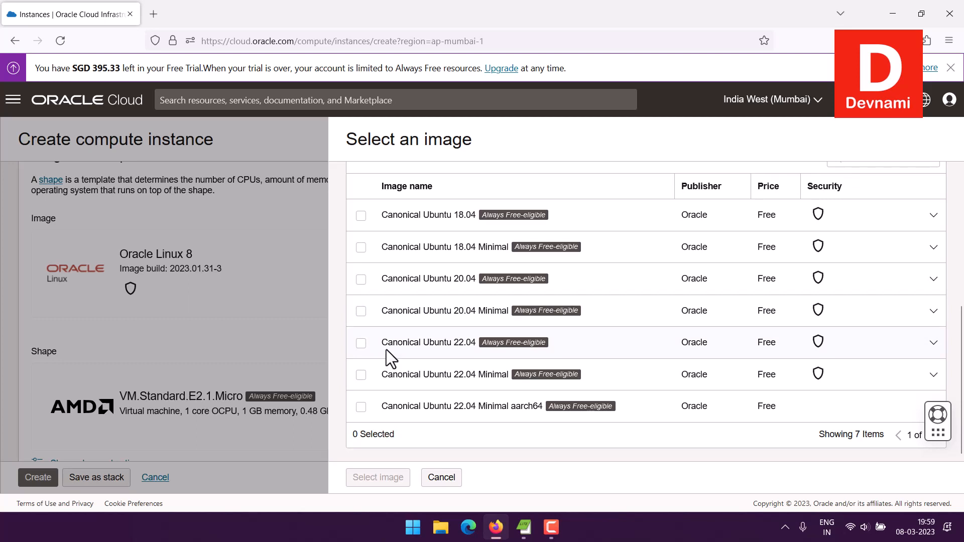
{"action": "left_click", "coordinate": [358, 379]}
{"action": "scroll", "coordinate": [632, 333], "scroll_direction": "down", "scroll_amount": 2}
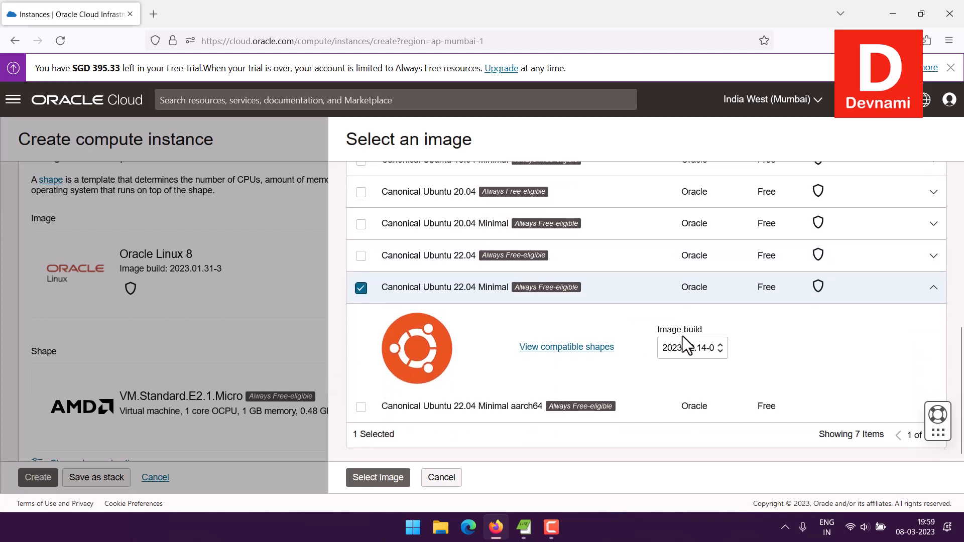
{"action": "left_click", "coordinate": [694, 348]}
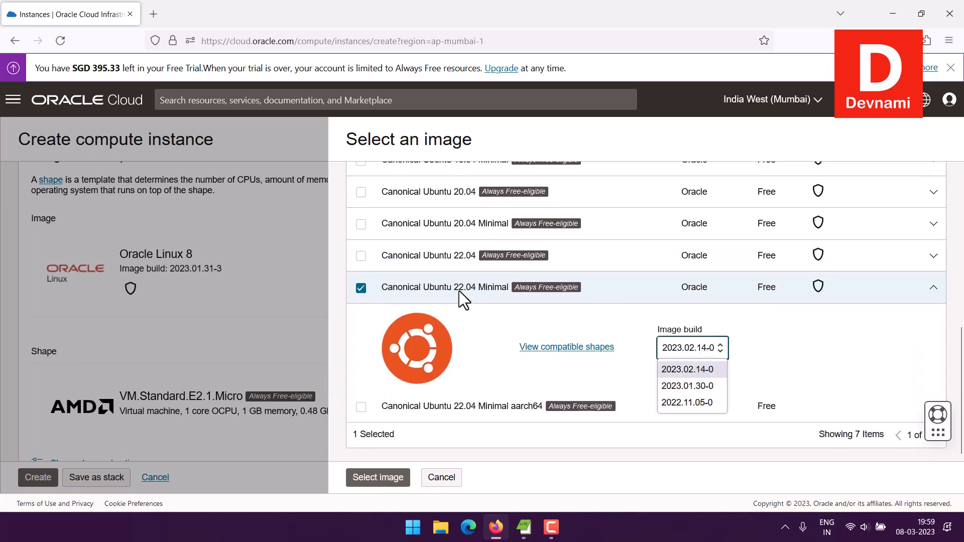
{"action": "left_click", "coordinate": [689, 370]}
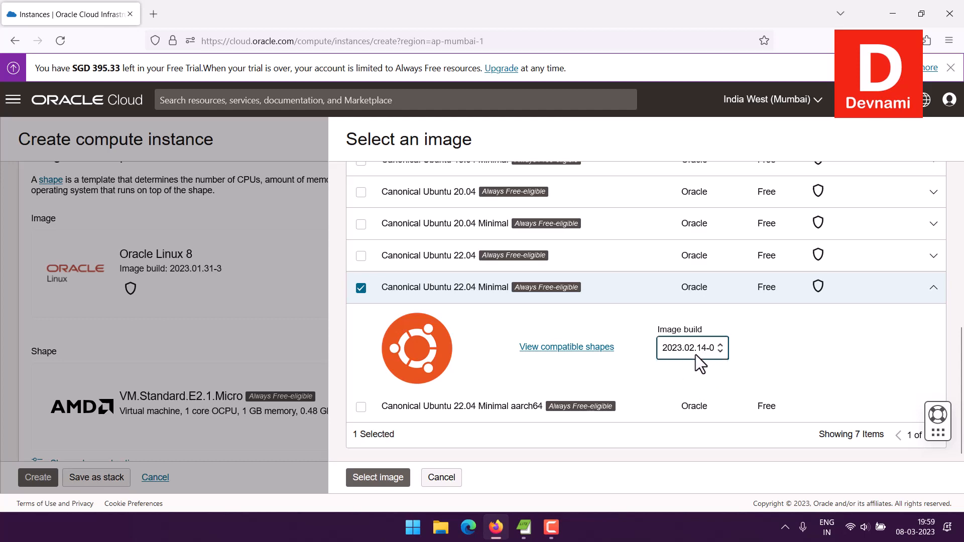
{"action": "left_click", "coordinate": [403, 481]}
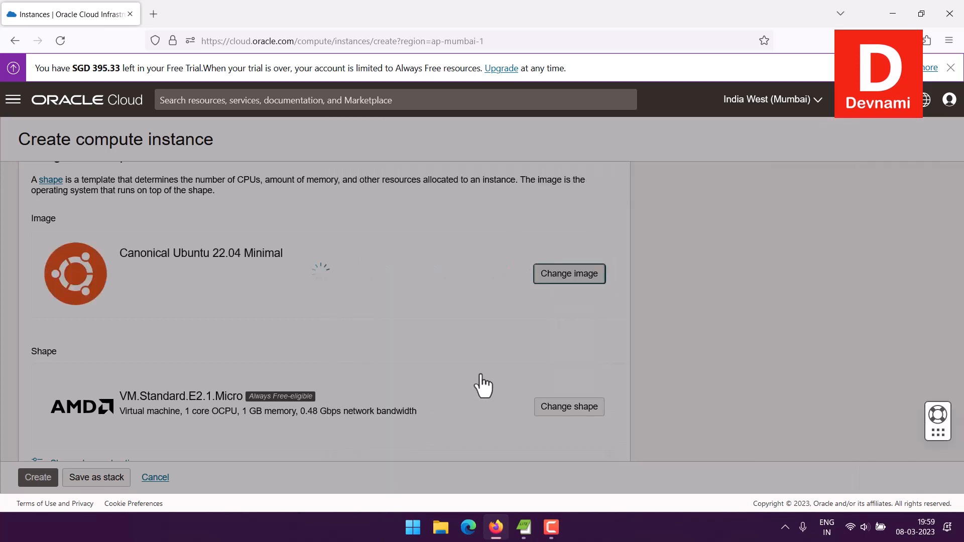
- Review the shape summary, then browse the virtual machine shapes offered for the instance with their OCPU counts and memory
{"action": "scroll", "coordinate": [212, 352], "scroll_direction": "down", "scroll_amount": 2}
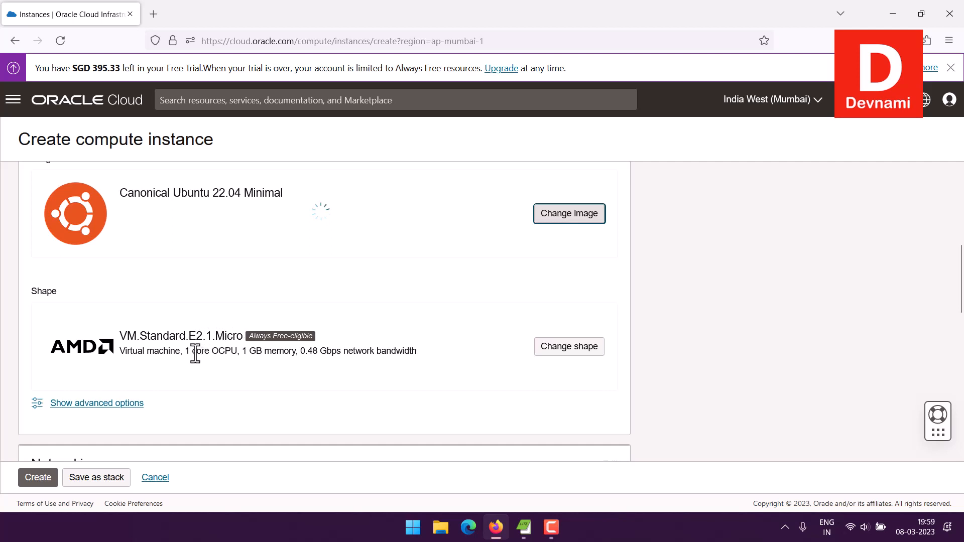
{"action": "left_click_drag", "start_coordinate": [193, 352], "coordinate": [332, 352]}
{"action": "left_click", "coordinate": [350, 350]}
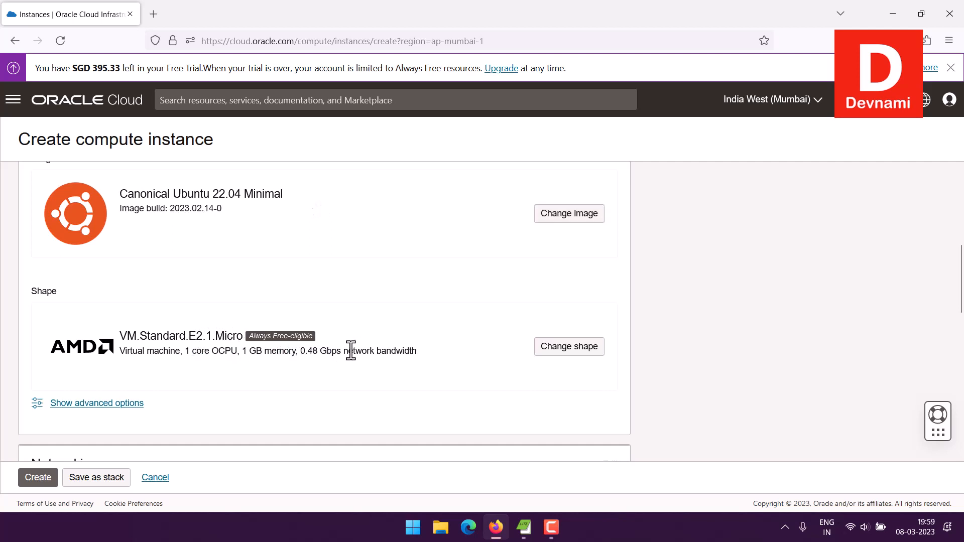
{"action": "left_click", "coordinate": [538, 349]}
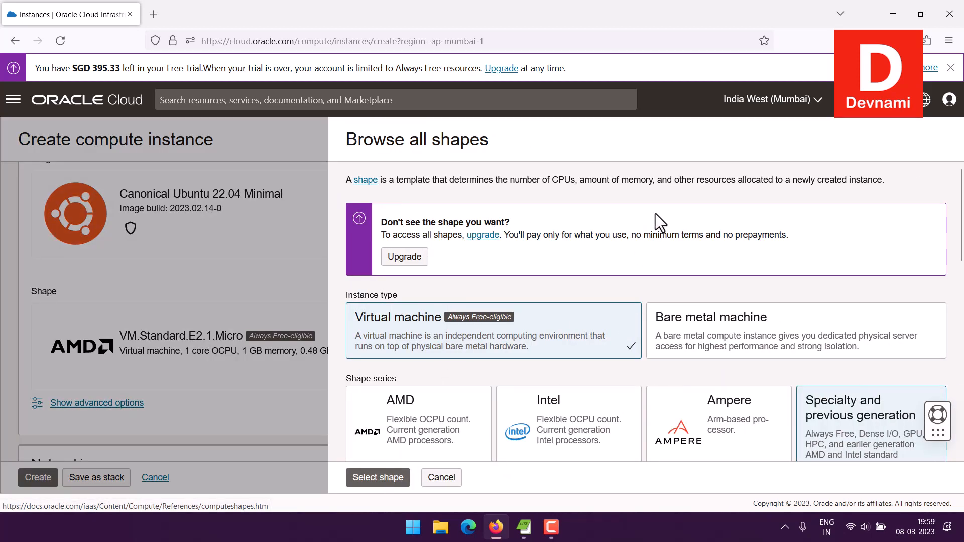
{"action": "scroll", "coordinate": [934, 246], "scroll_direction": "down", "scroll_amount": 5}
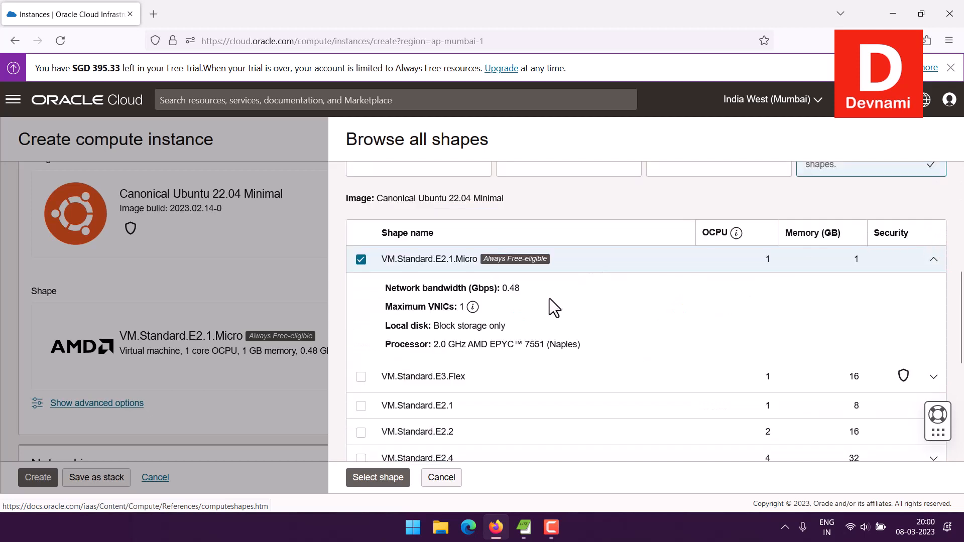
{"action": "scroll", "coordinate": [621, 310], "scroll_direction": "down", "scroll_amount": 2}
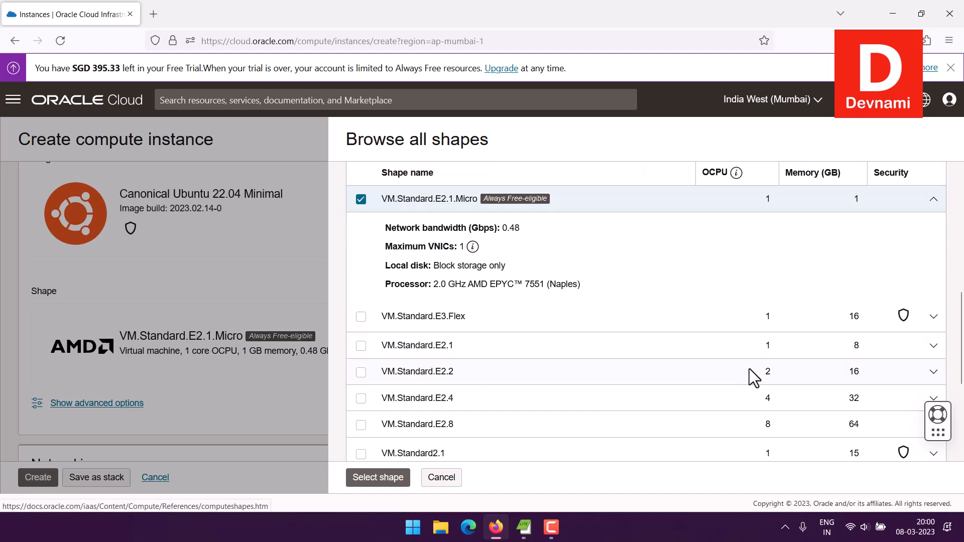
{"action": "scroll", "coordinate": [721, 348], "scroll_direction": "down", "scroll_amount": 3}
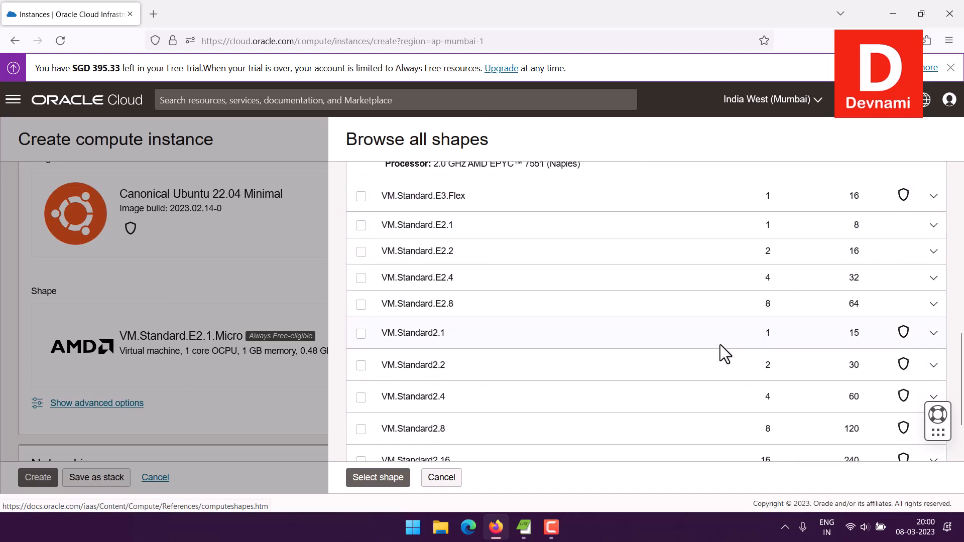
{"action": "scroll", "coordinate": [686, 343], "scroll_direction": "down", "scroll_amount": 2}
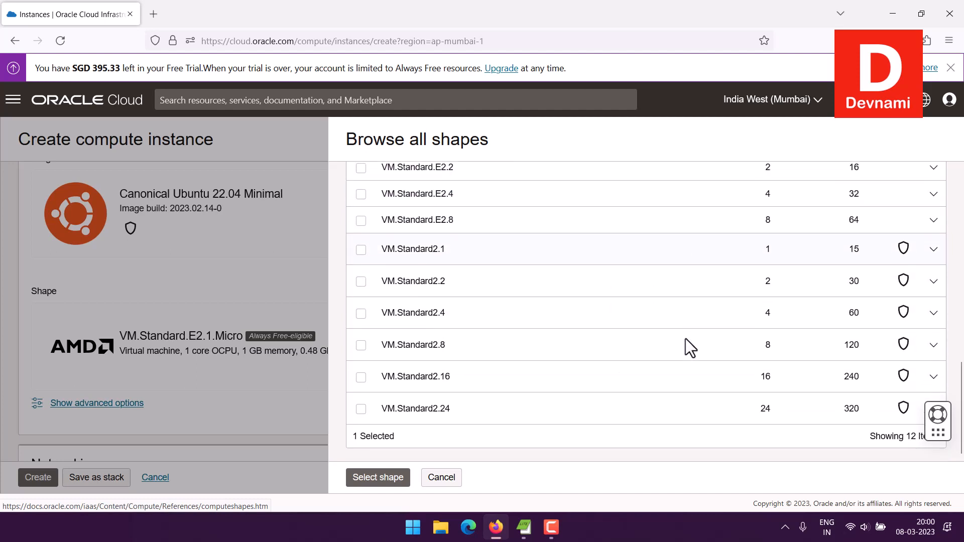
{"action": "scroll", "coordinate": [686, 338], "scroll_direction": "up", "scroll_amount": 7}
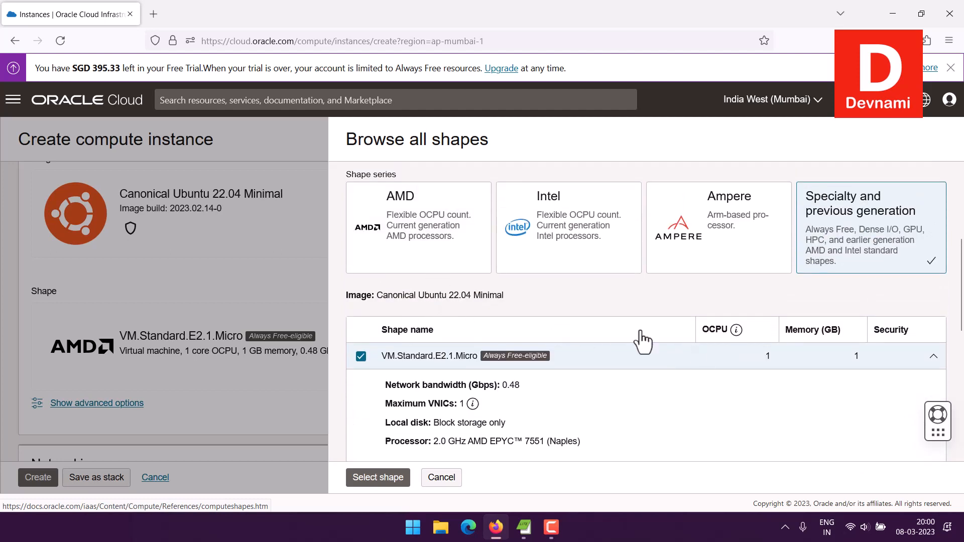
- Check the processor details of the Always Free-eligible VM.Standard.E2.1.Micro shape and confirm it as the instance's shape
{"action": "scroll", "coordinate": [623, 382], "scroll_direction": "down", "scroll_amount": 1}
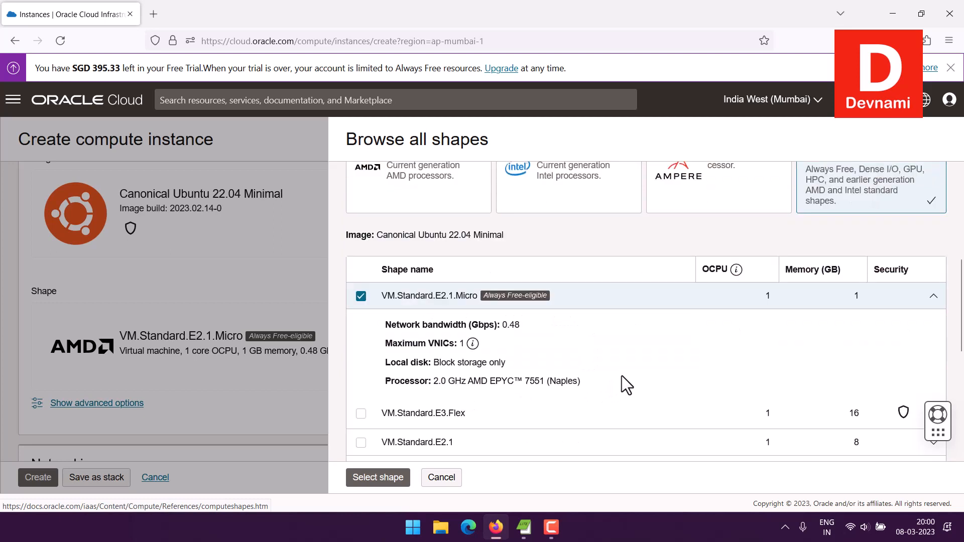
{"action": "left_click_drag", "start_coordinate": [441, 381], "coordinate": [585, 382]}
{"action": "left_click", "coordinate": [547, 382]}
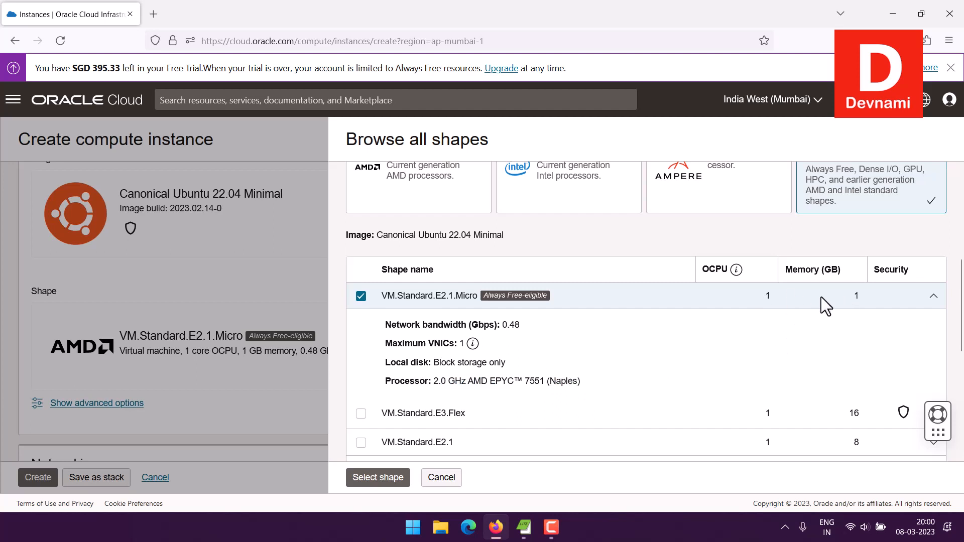
{"action": "left_click", "coordinate": [374, 480]}
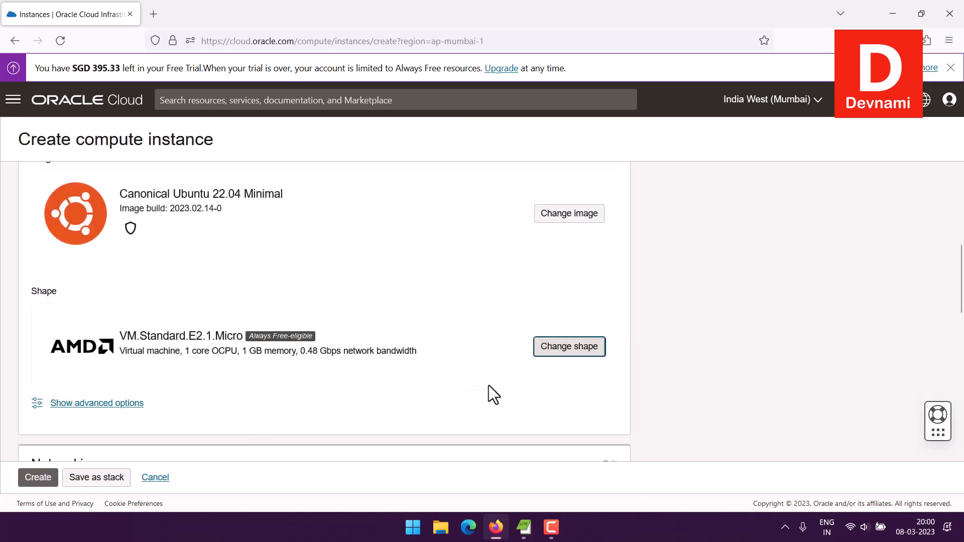
- Examine the virtual cloud network and subnet entries in the networking summary
{"action": "scroll", "coordinate": [770, 367], "scroll_direction": "down", "scroll_amount": 3}
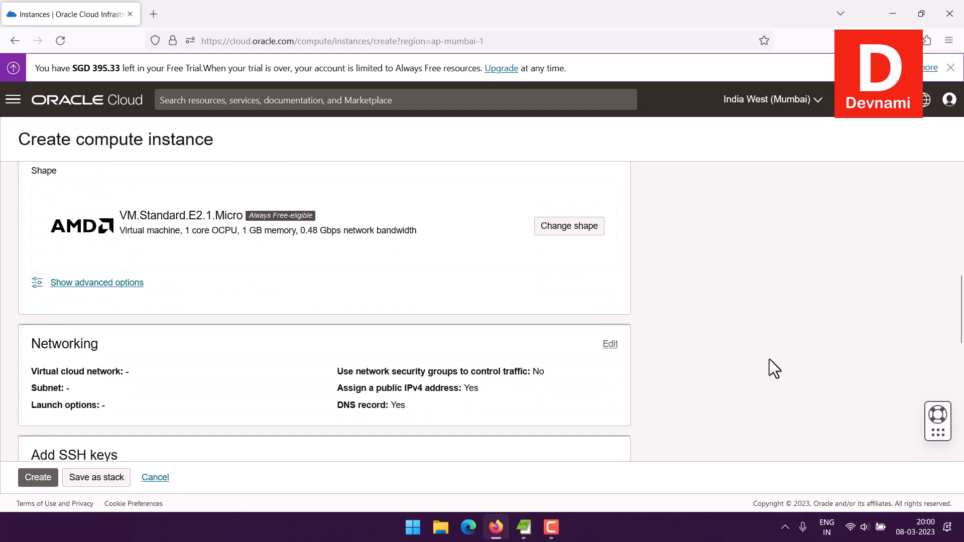
{"action": "scroll", "coordinate": [679, 335], "scroll_direction": "down", "scroll_amount": 3}
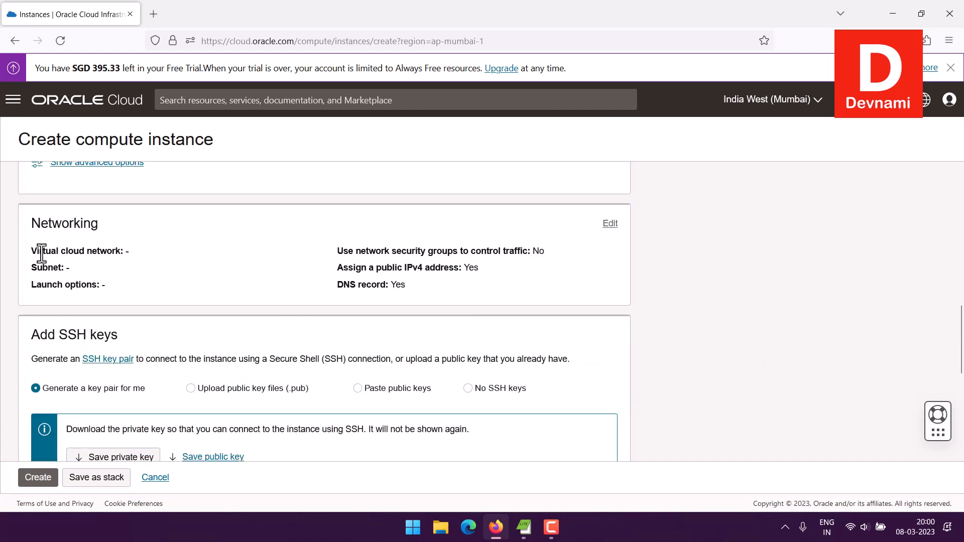
{"action": "left_click_drag", "start_coordinate": [32, 250], "coordinate": [103, 279]}
{"action": "left_click", "coordinate": [104, 279]}
{"action": "left_click_drag", "start_coordinate": [42, 252], "coordinate": [112, 249]}
{"action": "left_click", "coordinate": [112, 250]}
{"action": "left_click_drag", "start_coordinate": [43, 269], "coordinate": [82, 269]}
{"action": "left_click", "coordinate": [84, 269]}
- Keep the option to generate an SSH key pair and download both its public key and its private key
{"action": "scroll", "coordinate": [710, 323], "scroll_direction": "down", "scroll_amount": 3}
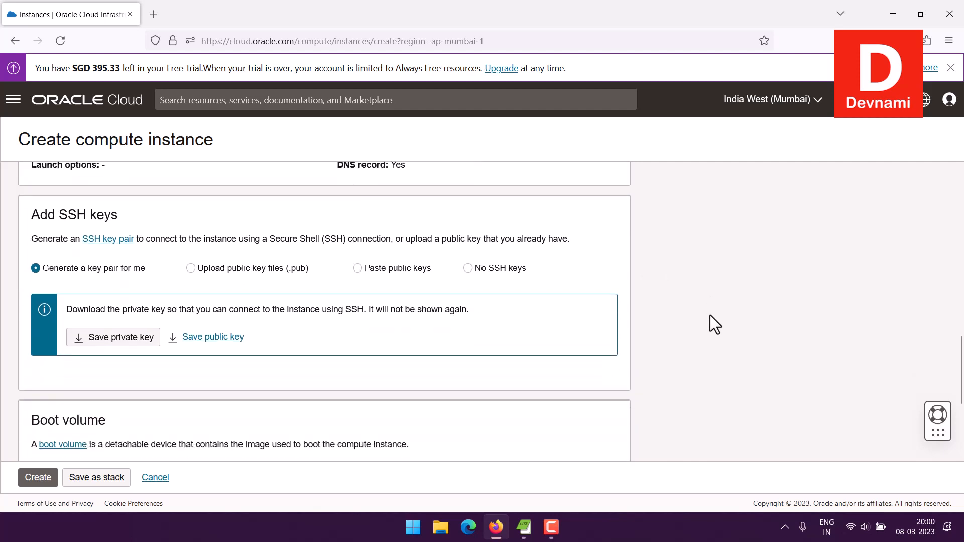
{"action": "scroll", "coordinate": [727, 323], "scroll_direction": "up", "scroll_amount": 1}
{"action": "left_click_drag", "start_coordinate": [42, 214], "coordinate": [167, 215]}
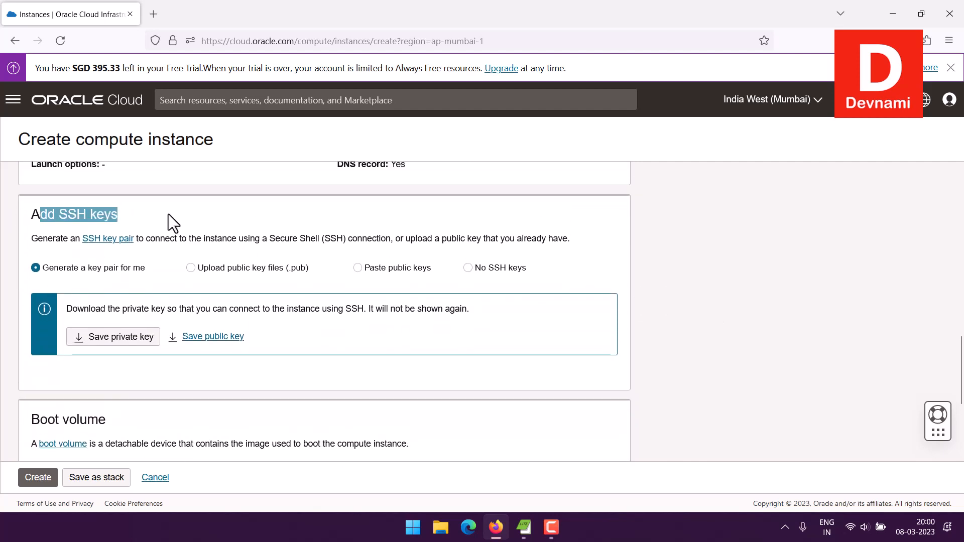
{"action": "left_click", "coordinate": [175, 210]}
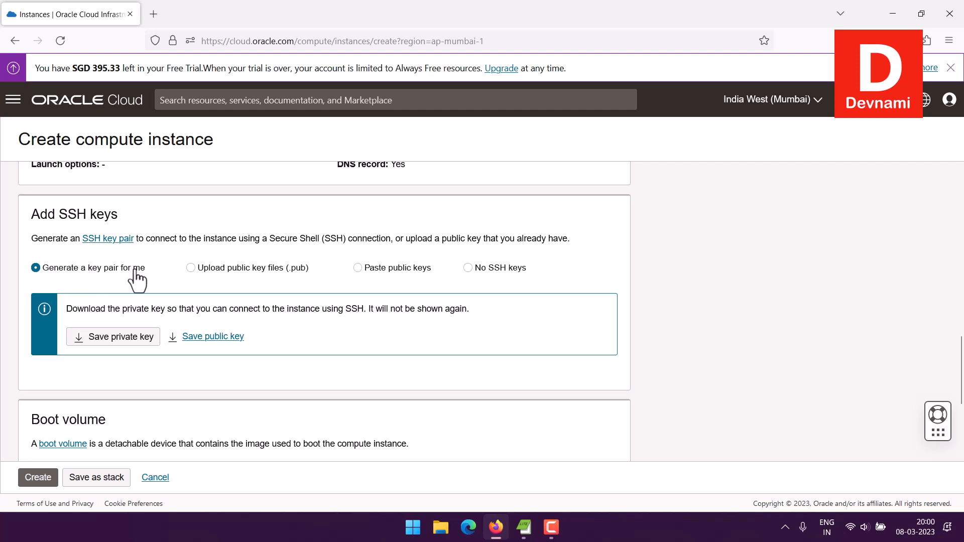
{"action": "left_click", "coordinate": [207, 337]}
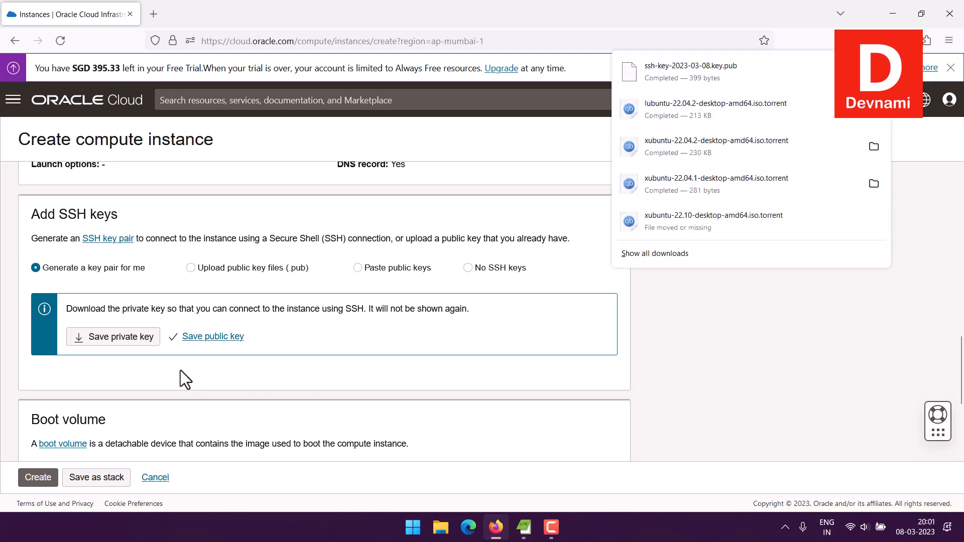
{"action": "left_click", "coordinate": [111, 337]}
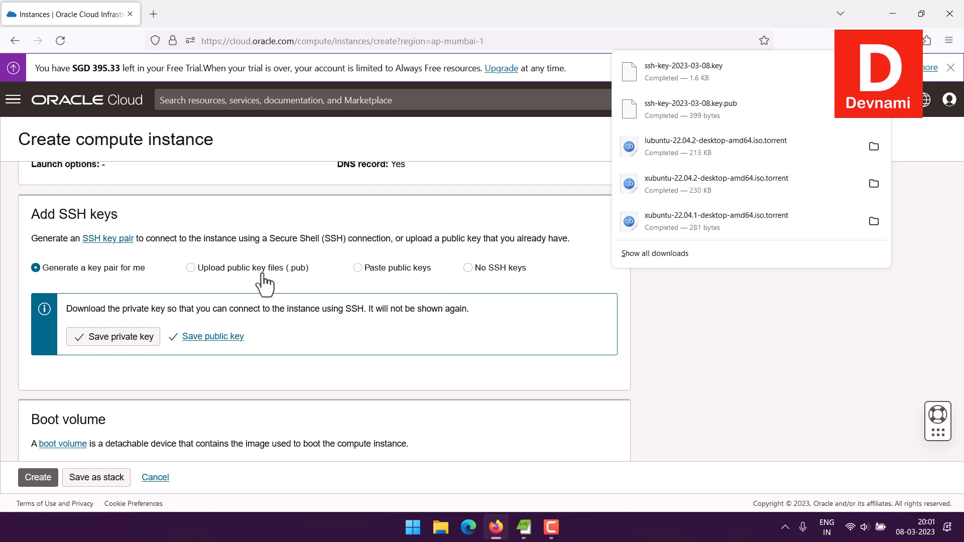
- Read the boot volume description and review its custom size and encryption options
{"action": "scroll", "coordinate": [6, 330], "scroll_direction": "down", "scroll_amount": 4}
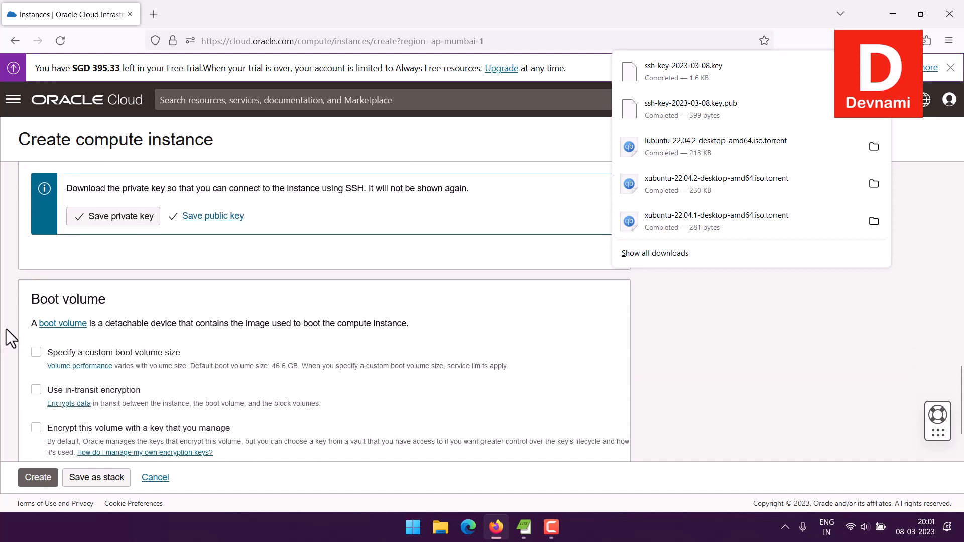
{"action": "left_click_drag", "start_coordinate": [39, 221], "coordinate": [196, 246]}
{"action": "left_click", "coordinate": [130, 224]}
{"action": "left_click", "coordinate": [225, 248]}
{"action": "left_click_drag", "start_coordinate": [256, 246], "coordinate": [398, 245]}
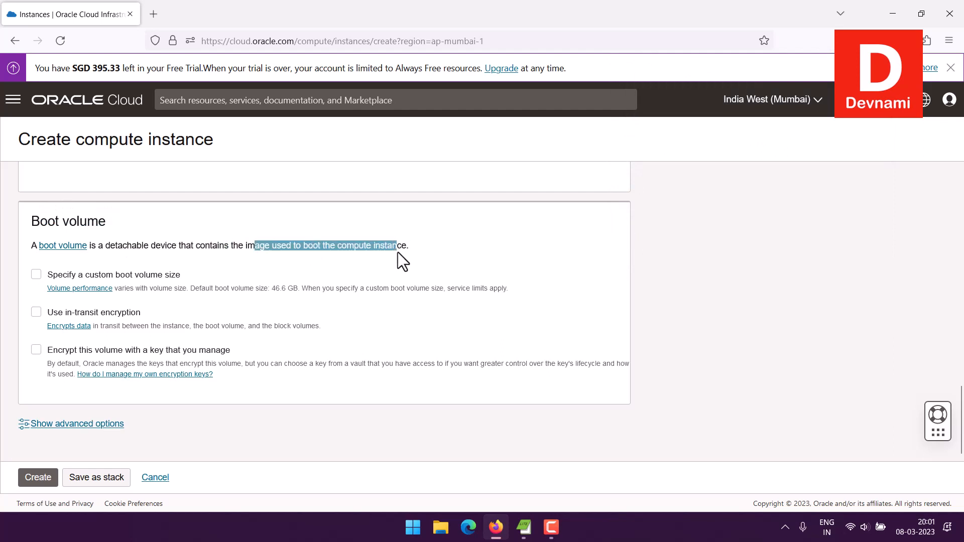
{"action": "left_click", "coordinate": [398, 245]}
{"action": "left_click_drag", "start_coordinate": [301, 246], "coordinate": [375, 246]}
{"action": "left_click", "coordinate": [434, 251]}
{"action": "mouse_move", "coordinate": [435, 251]}
{"action": "left_mouse_down"}
{"action": "mouse_move", "coordinate": [61, 210]}
{"action": "mouse_move", "coordinate": [442, 257]}
{"action": "left_mouse_up"}
{"action": "left_click", "coordinate": [20, 212]}
{"action": "left_click", "coordinate": [443, 256]}
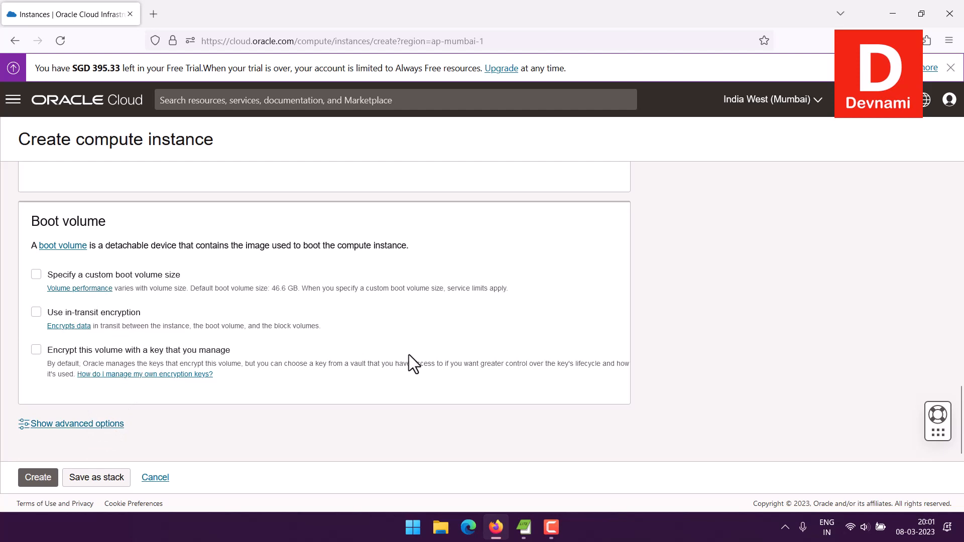
{"action": "scroll", "coordinate": [408, 354], "scroll_direction": "up", "scroll_amount": 2}
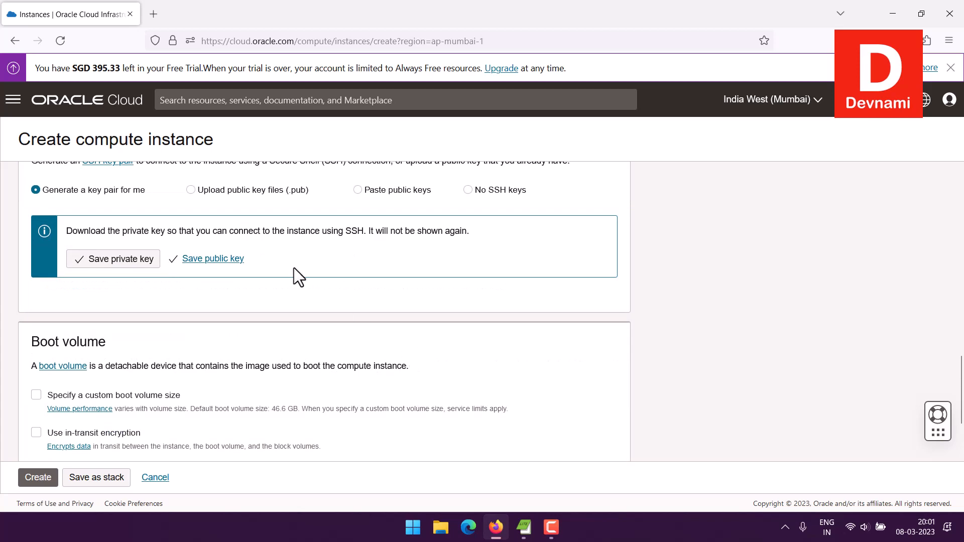
{"action": "scroll", "coordinate": [499, 301], "scroll_direction": "down", "scroll_amount": 2}
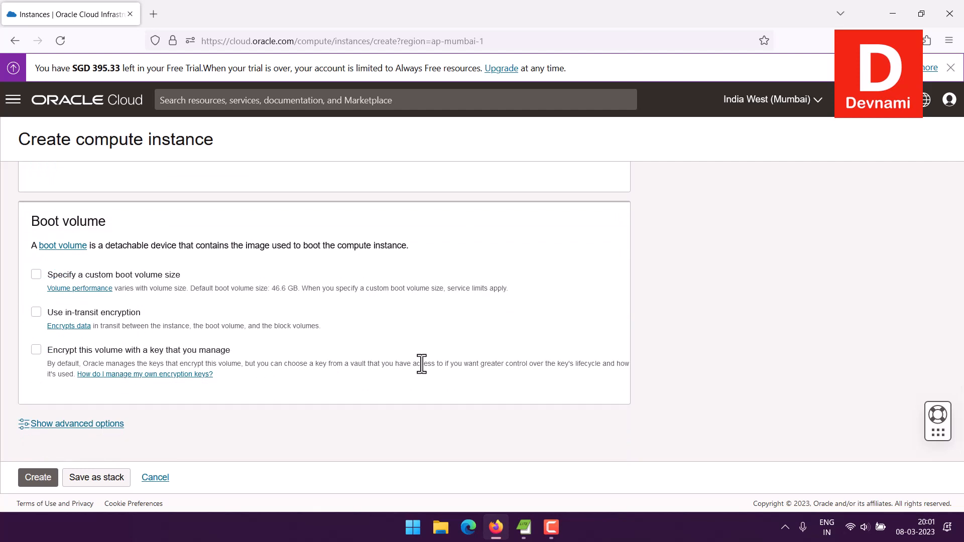
- Expand the instance's advanced options and examine the metadata service, initialization script and tagging settings under Management
{"action": "left_click", "coordinate": [113, 423]}
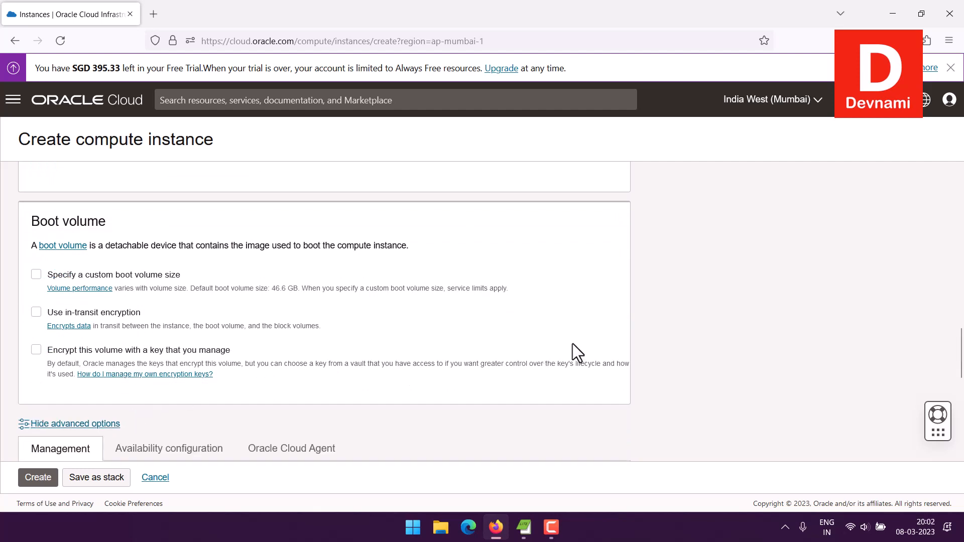
{"action": "scroll", "coordinate": [587, 342], "scroll_direction": "down", "scroll_amount": 3}
{"action": "scroll", "coordinate": [582, 338], "scroll_direction": "down", "scroll_amount": 1}
{"action": "scroll", "coordinate": [643, 325], "scroll_direction": "down", "scroll_amount": 2}
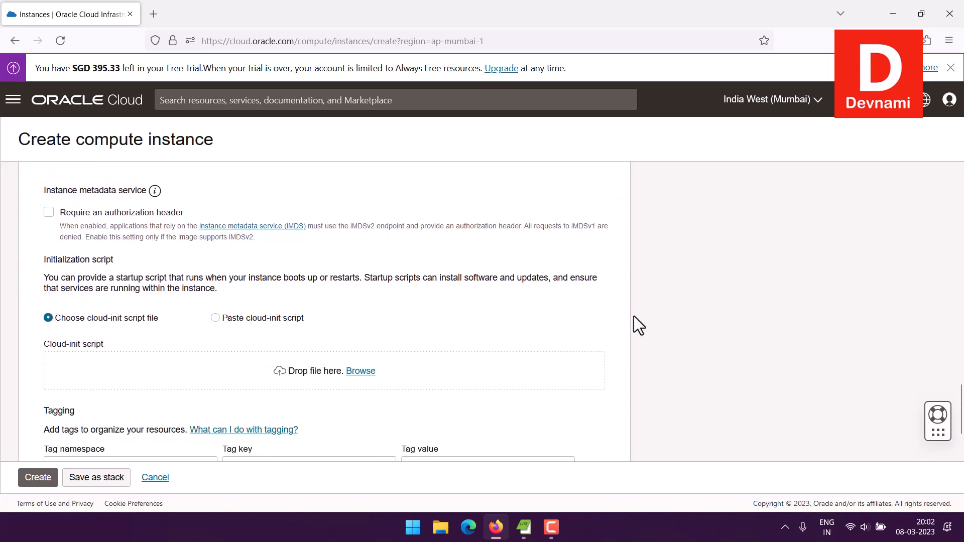
{"action": "scroll", "coordinate": [634, 315], "scroll_direction": "up", "scroll_amount": 4}
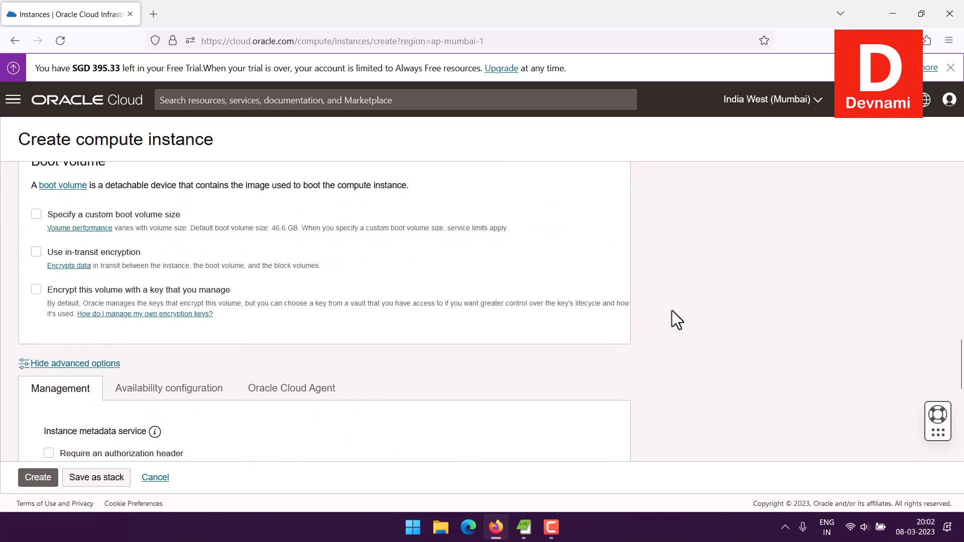
{"action": "scroll", "coordinate": [672, 310], "scroll_direction": "down", "scroll_amount": 4}
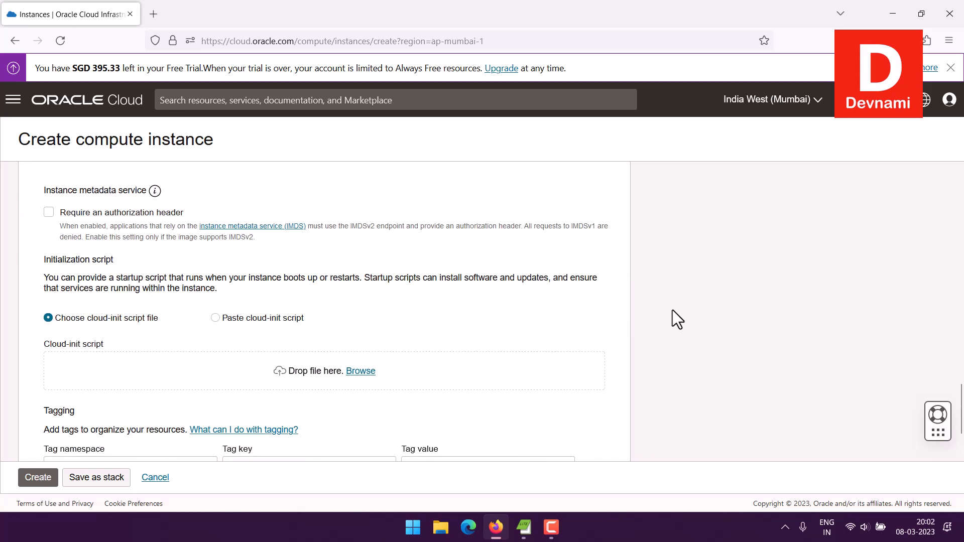
{"action": "scroll", "coordinate": [672, 310], "scroll_direction": "down", "scroll_amount": 2}
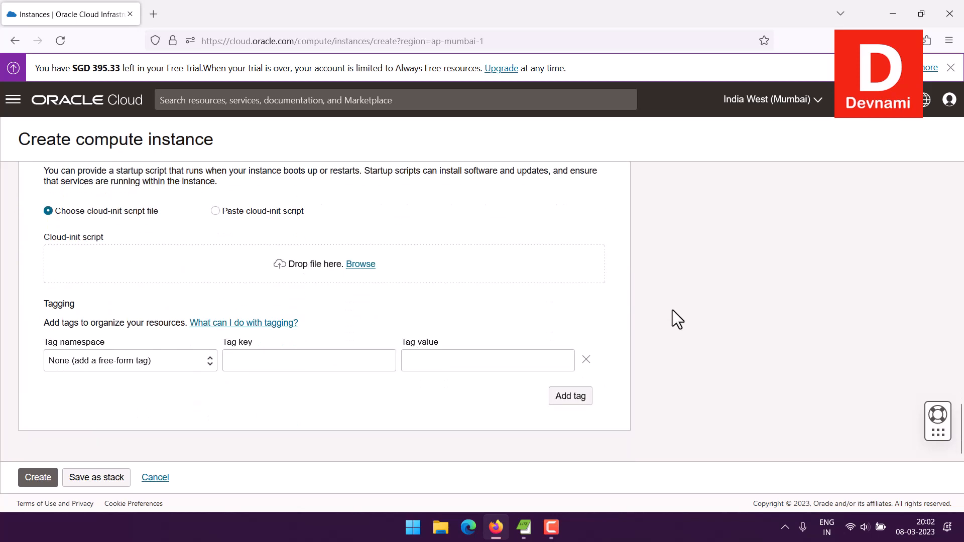
{"action": "scroll", "coordinate": [673, 310], "scroll_direction": "up", "scroll_amount": 2}
{"action": "scroll", "coordinate": [673, 310], "scroll_direction": "up", "scroll_amount": 1}
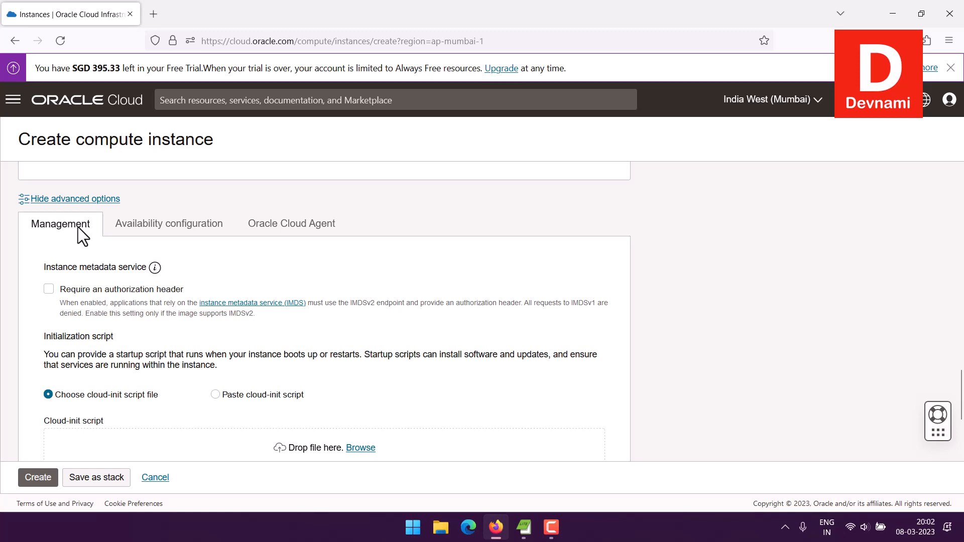
- Review the Availability configuration and Oracle Cloud Agent settings, then collapse the advanced options
{"action": "left_click", "coordinate": [206, 230]}
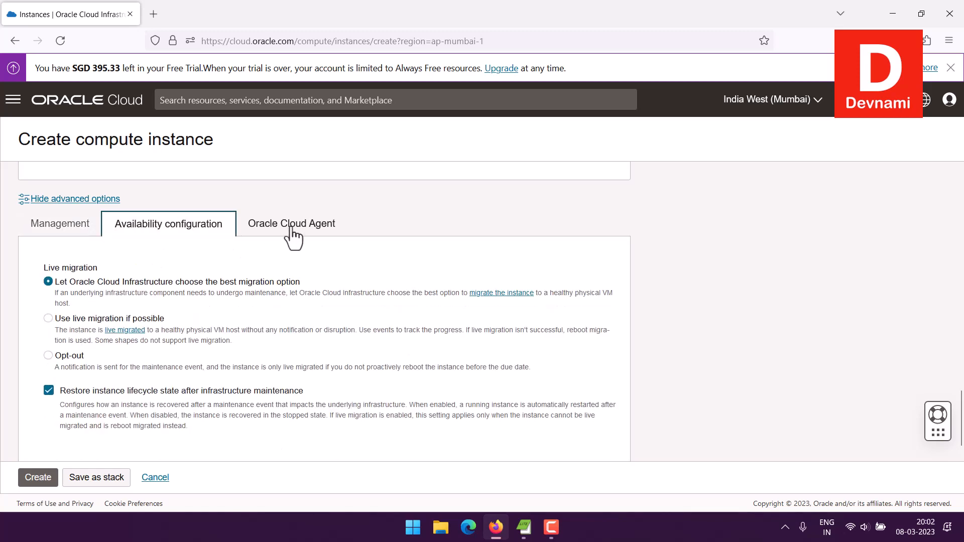
{"action": "left_click", "coordinate": [292, 233]}
{"action": "left_click", "coordinate": [190, 230]}
{"action": "left_click", "coordinate": [63, 226]}
{"action": "left_click", "coordinate": [95, 200]}
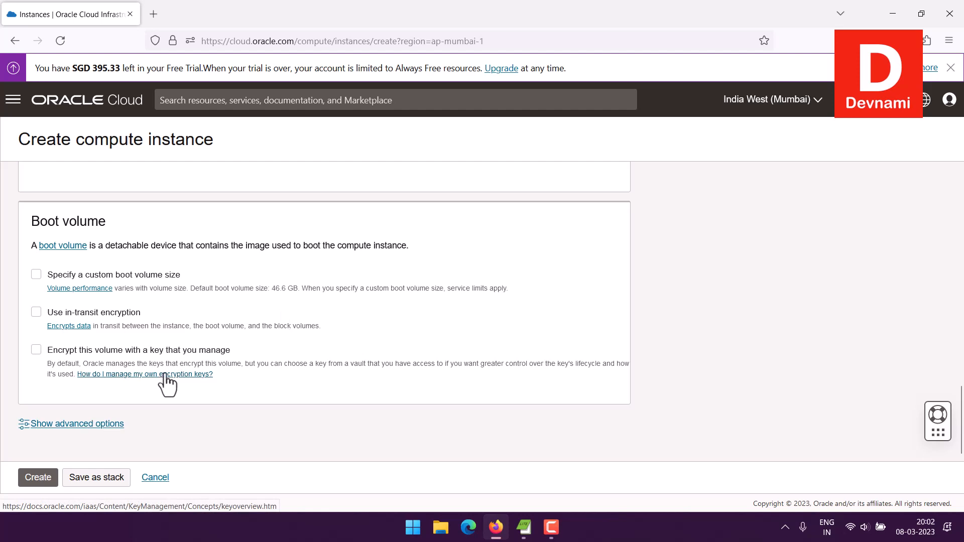
- Try to create the compute instance with the current settings and read which fields need fixing
{"action": "left_click", "coordinate": [38, 478]}
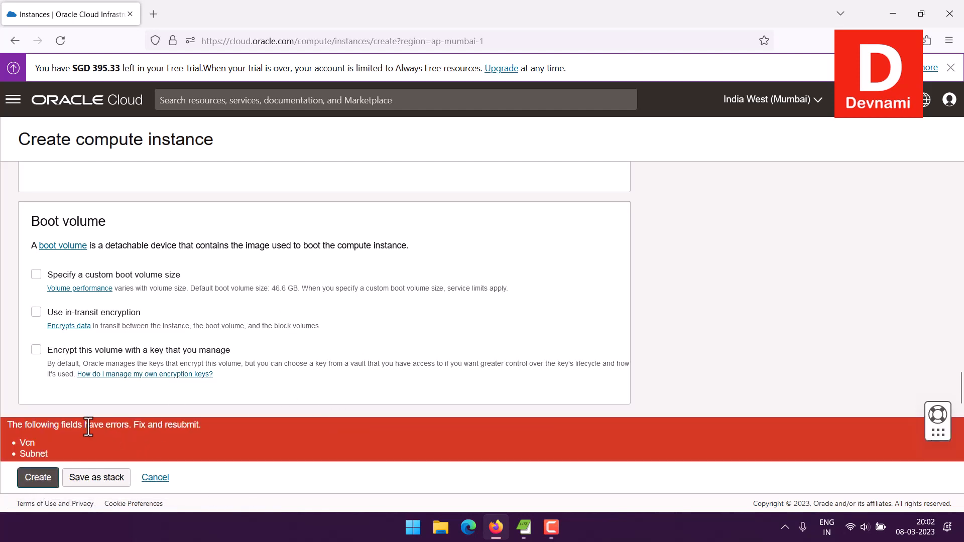
{"action": "left_click_drag", "start_coordinate": [65, 426], "coordinate": [142, 427]}
{"action": "scroll", "coordinate": [213, 430], "scroll_direction": "up", "scroll_amount": 1}
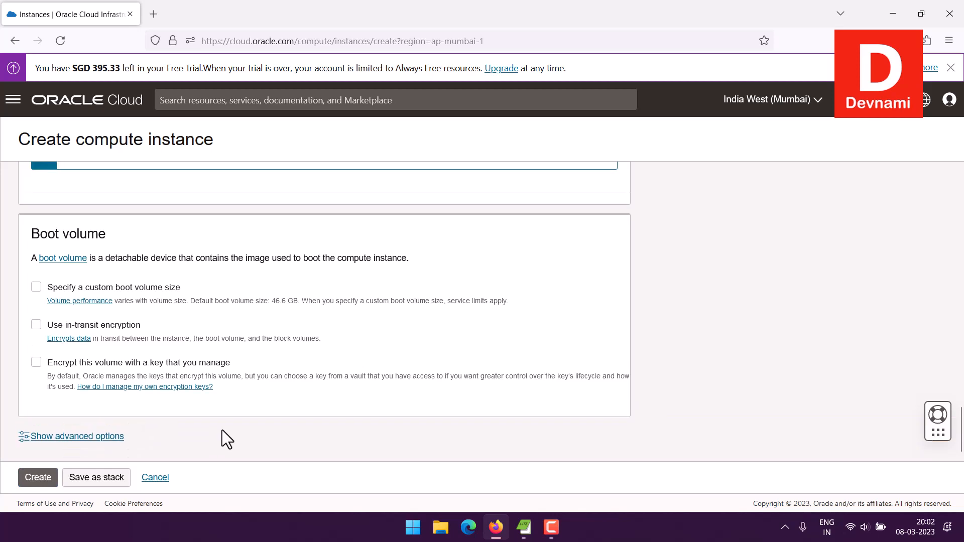
- Select BastionSubnet (regional) as the instance's subnet and read the note about assigning a public IP address
{"action": "scroll", "coordinate": [719, 430], "scroll_direction": "up", "scroll_amount": 10}
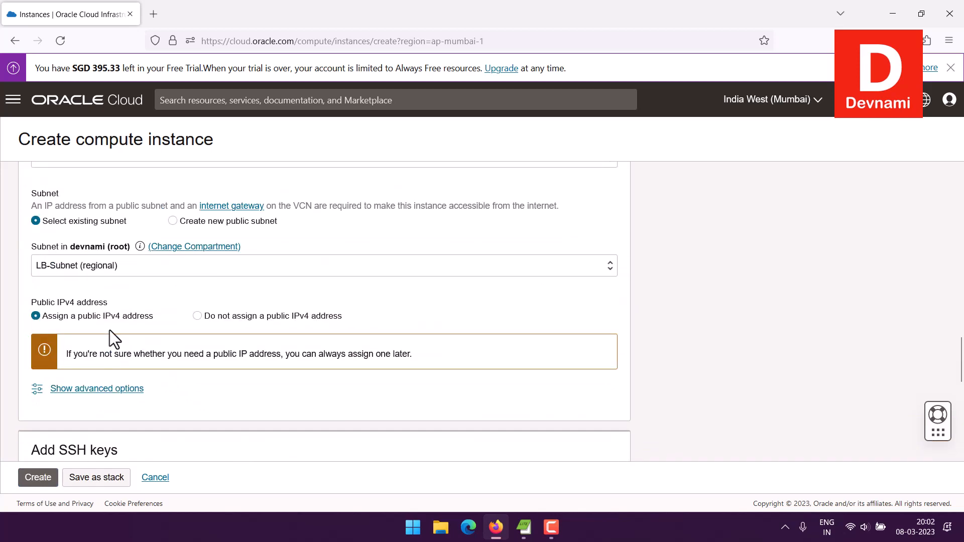
{"action": "left_click", "coordinate": [117, 266]}
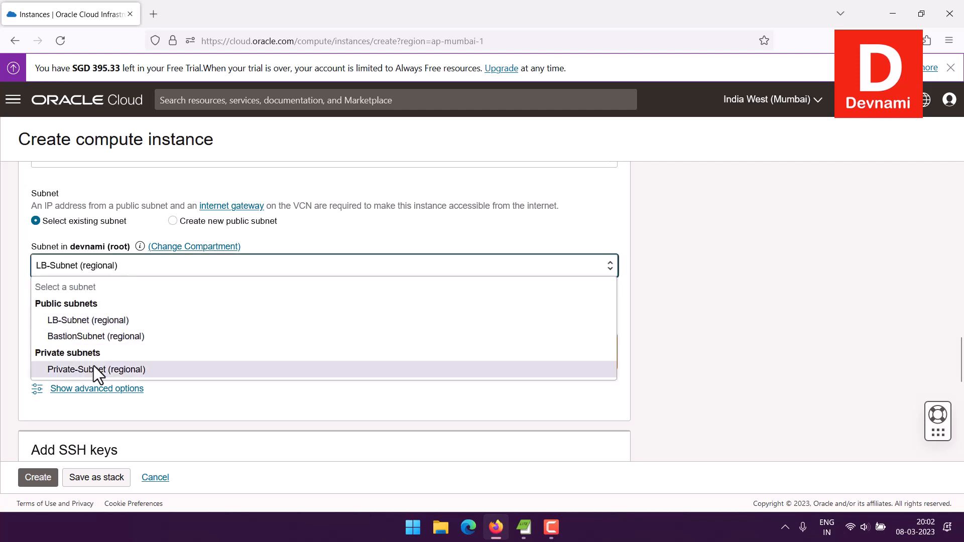
{"action": "left_click", "coordinate": [100, 337]}
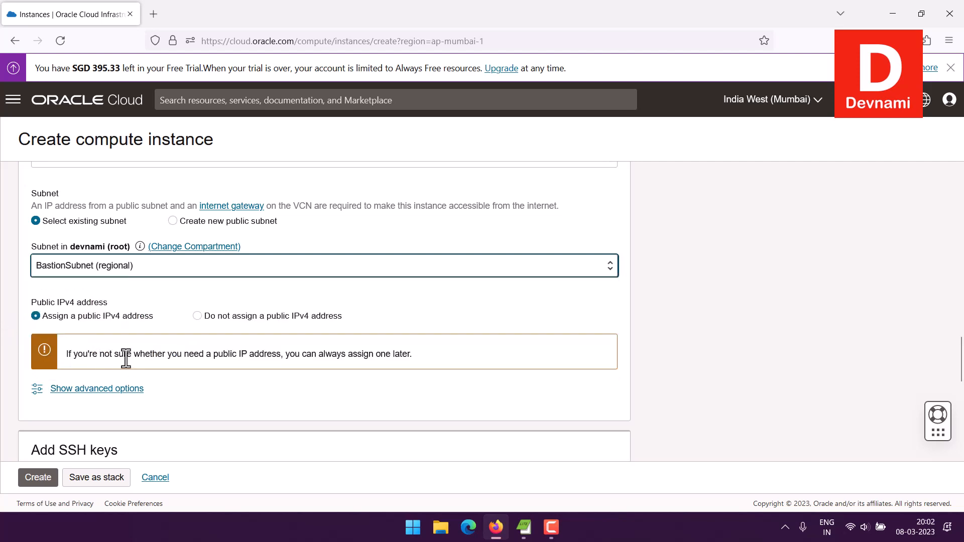
{"action": "left_click_drag", "start_coordinate": [114, 354], "coordinate": [307, 354]}
{"action": "left_click_drag", "start_coordinate": [441, 358], "coordinate": [439, 357]}
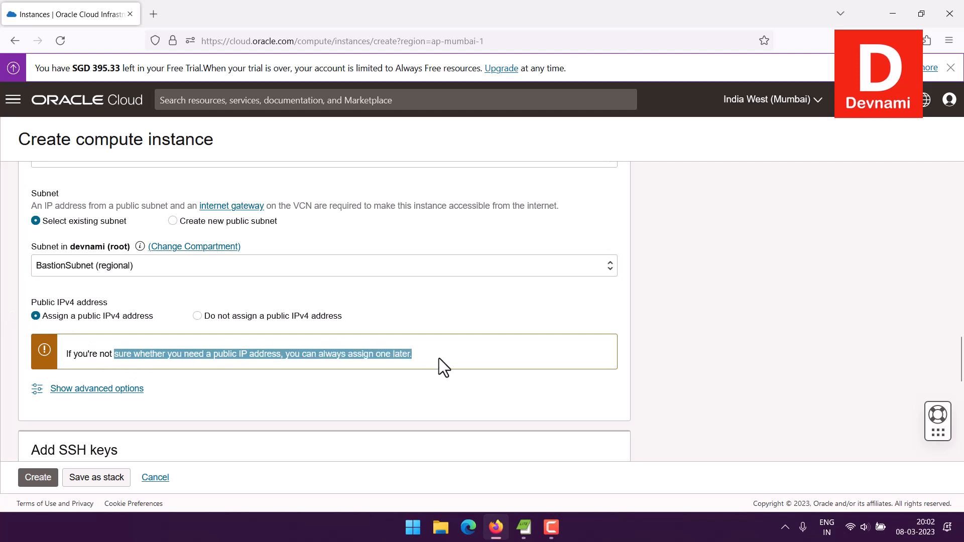
{"action": "left_click", "coordinate": [437, 357]}
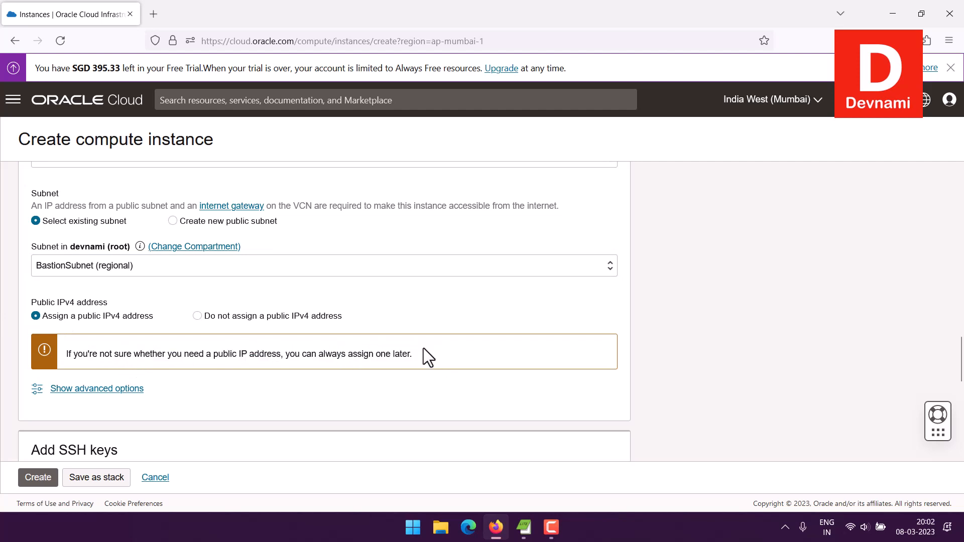
{"action": "scroll", "coordinate": [7, 286], "scroll_direction": "up", "scroll_amount": 3}
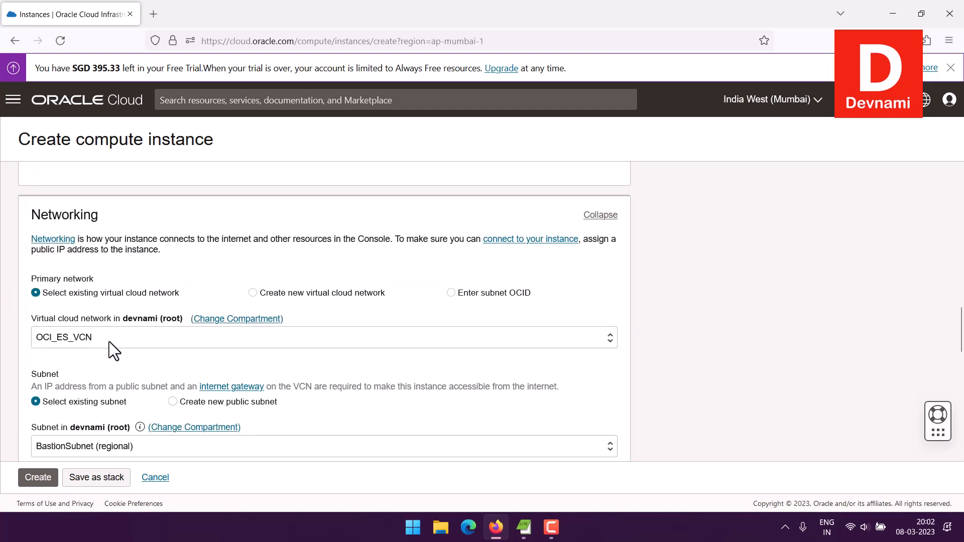
{"action": "left_click", "coordinate": [110, 341]}
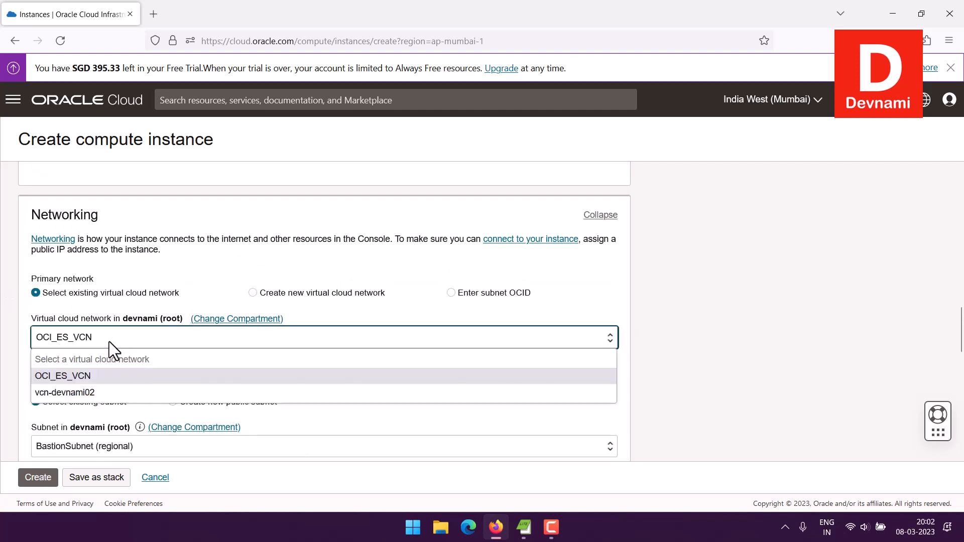
{"action": "left_click", "coordinate": [74, 394]}
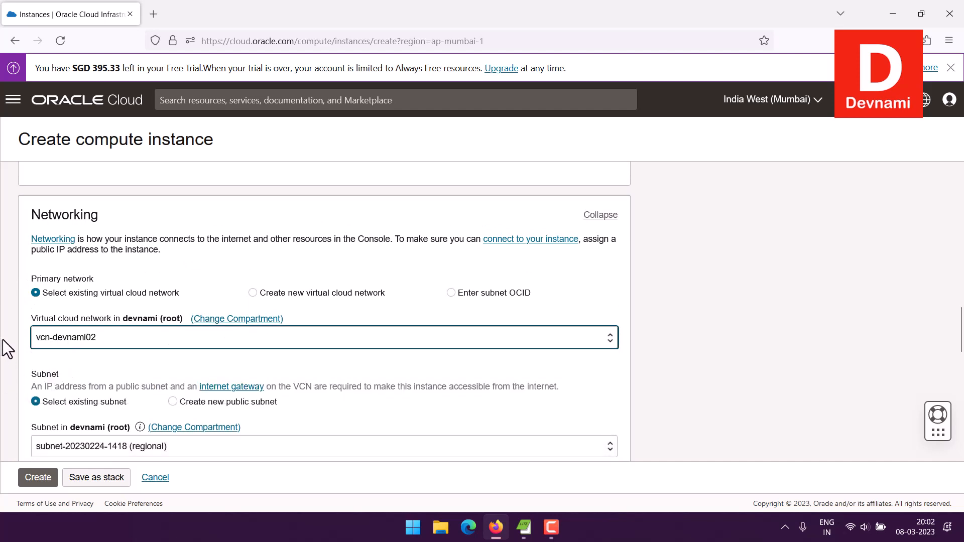
{"action": "scroll", "coordinate": [19, 334], "scroll_direction": "down", "scroll_amount": 2}
{"action": "left_click", "coordinate": [93, 327]}
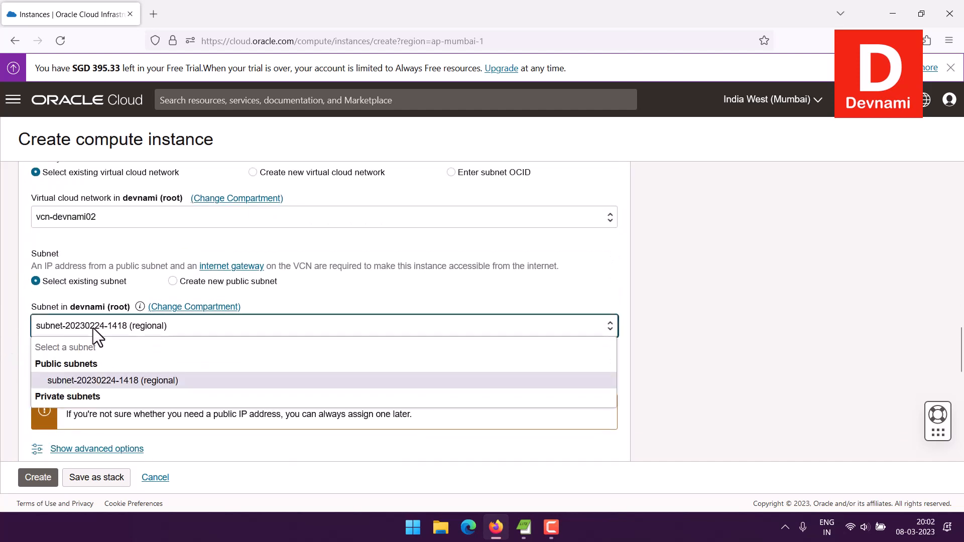
{"action": "left_click", "coordinate": [107, 378]}
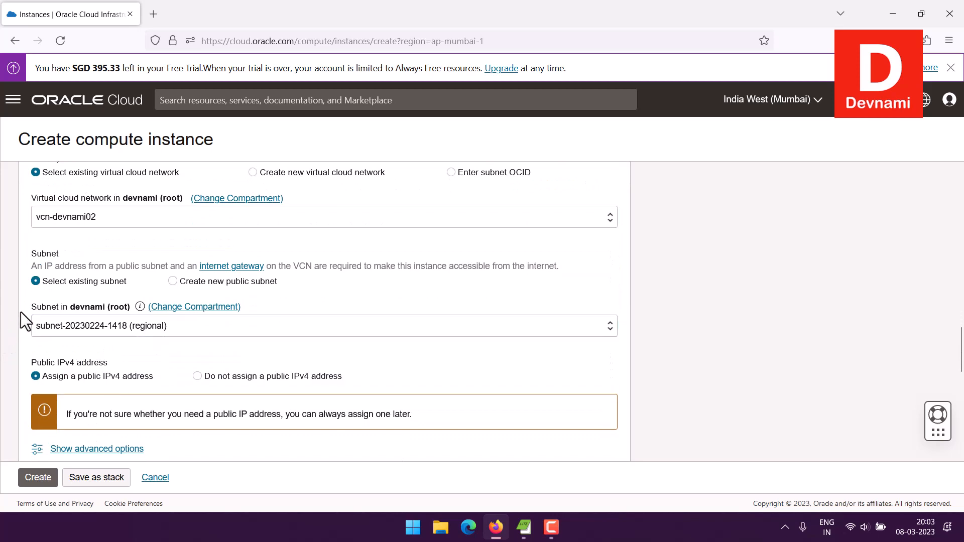
- Review the SSH key, image and boot volume settings, and create the compute instance
{"action": "scroll", "coordinate": [20, 312], "scroll_direction": "down", "scroll_amount": 1}
{"action": "scroll", "coordinate": [5, 266], "scroll_direction": "down", "scroll_amount": 1}
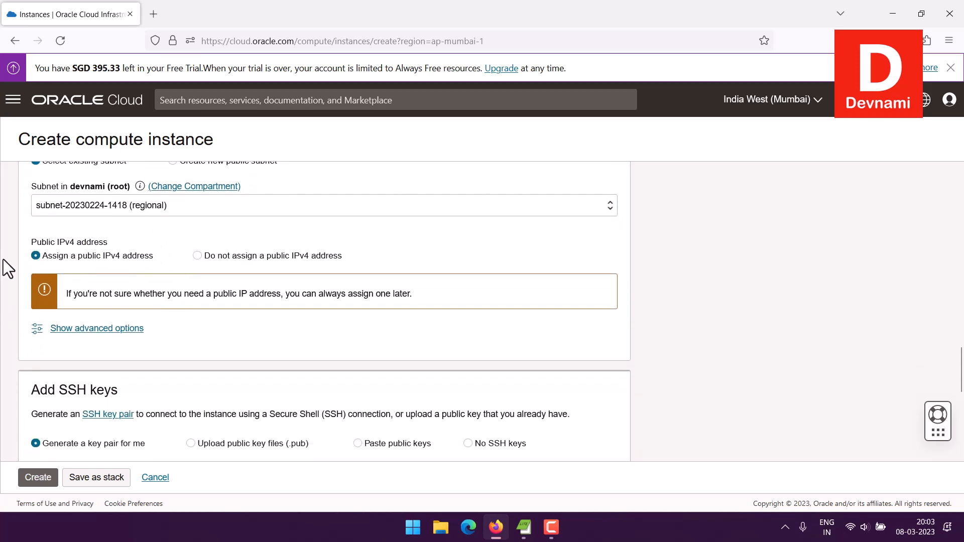
{"action": "scroll", "coordinate": [6, 263], "scroll_direction": "down", "scroll_amount": 3}
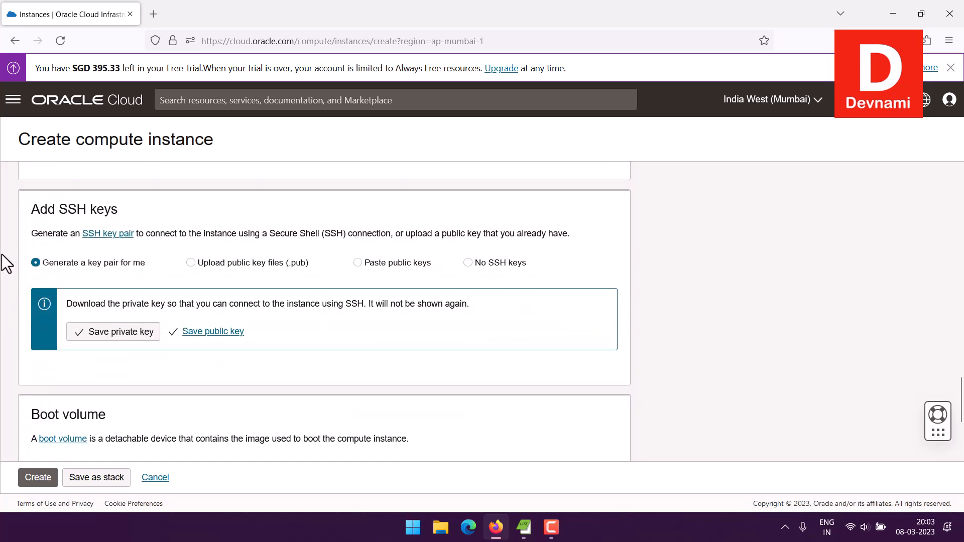
{"action": "scroll", "coordinate": [6, 262], "scroll_direction": "down", "scroll_amount": 3}
{"action": "scroll", "coordinate": [6, 260], "scroll_direction": "up", "scroll_amount": 12}
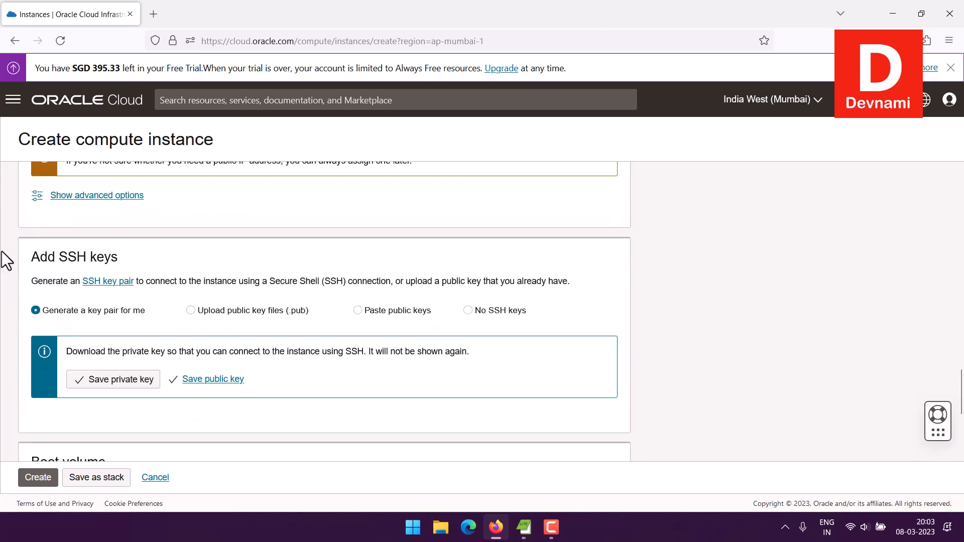
{"action": "scroll", "coordinate": [5, 261], "scroll_direction": "up", "scroll_amount": 4}
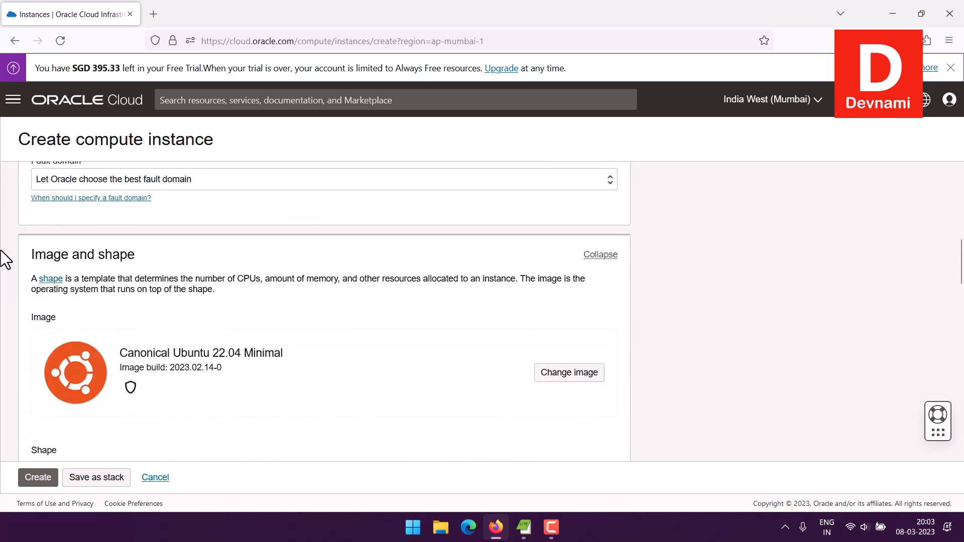
{"action": "scroll", "coordinate": [5, 259], "scroll_direction": "down", "scroll_amount": 6}
{"action": "scroll", "coordinate": [549, 328], "scroll_direction": "down", "scroll_amount": 10}
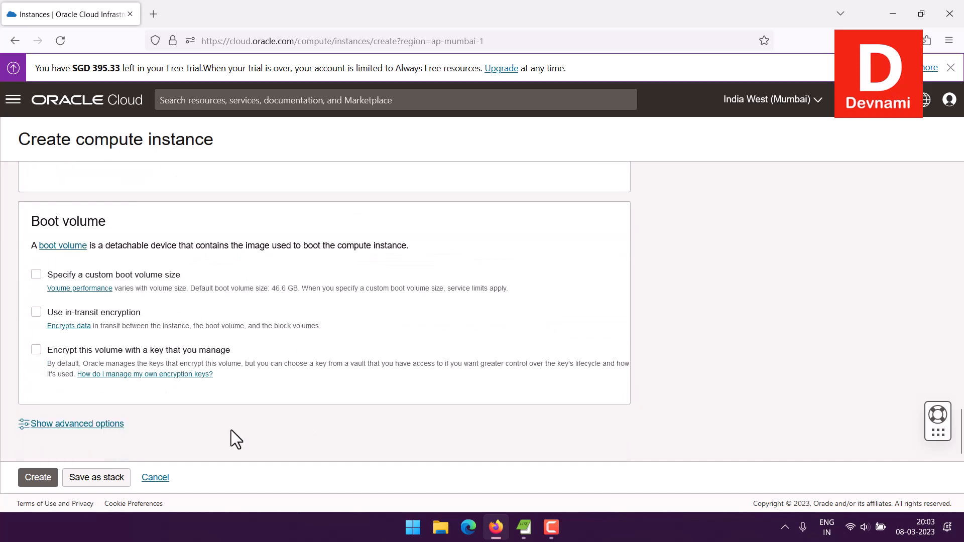
{"action": "left_click", "coordinate": [42, 477]}
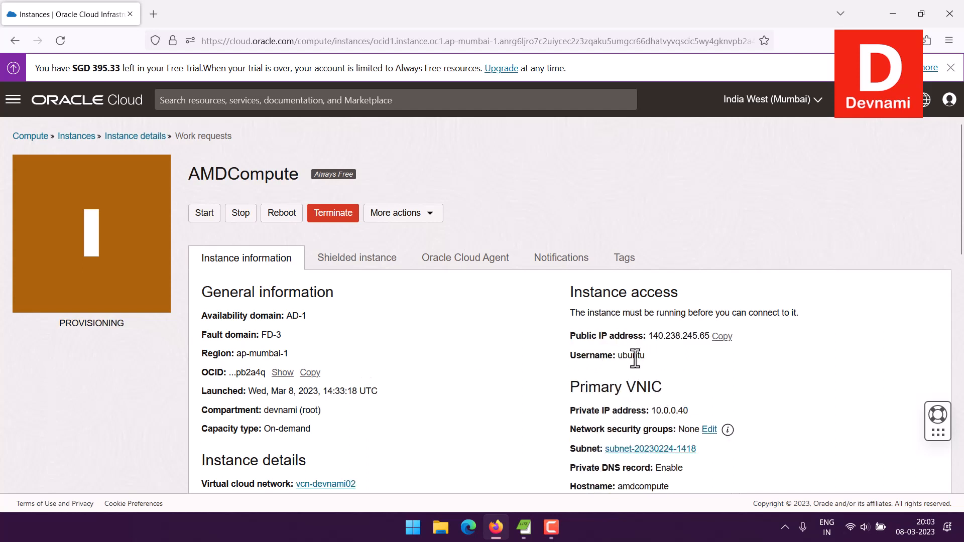
- Examine the AMDCompute instance's username, network, image and shape details, its additional actions and its status
{"action": "left_click_drag", "start_coordinate": [618, 357], "coordinate": [654, 357]}
{"action": "left_click", "coordinate": [655, 357]}
{"action": "scroll", "coordinate": [526, 330], "scroll_direction": "down", "scroll_amount": 3}
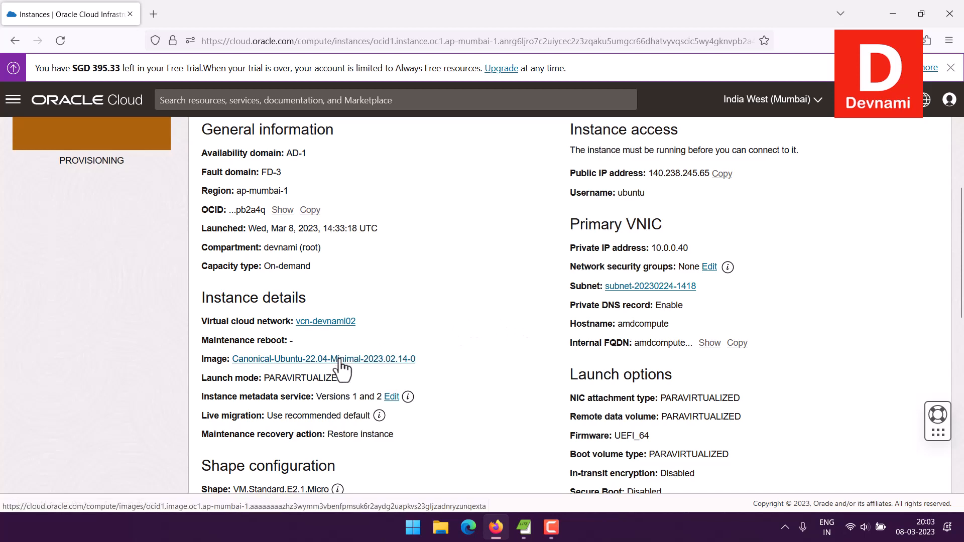
{"action": "scroll", "coordinate": [485, 352], "scroll_direction": "down", "scroll_amount": 3}
{"action": "scroll", "coordinate": [486, 341], "scroll_direction": "up", "scroll_amount": 6}
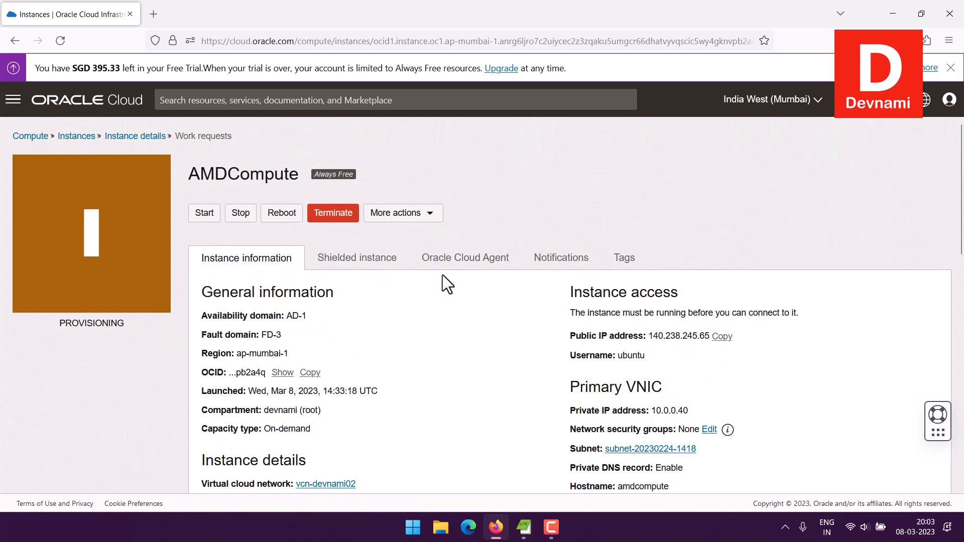
{"action": "left_click", "coordinate": [429, 213]}
{"action": "left_click", "coordinate": [537, 204]}
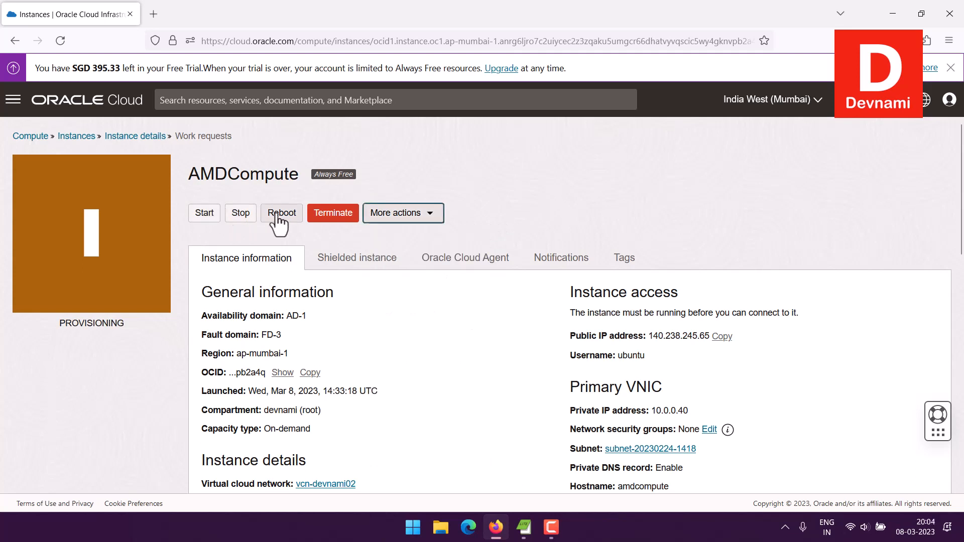
{"action": "left_click", "coordinate": [436, 217]}
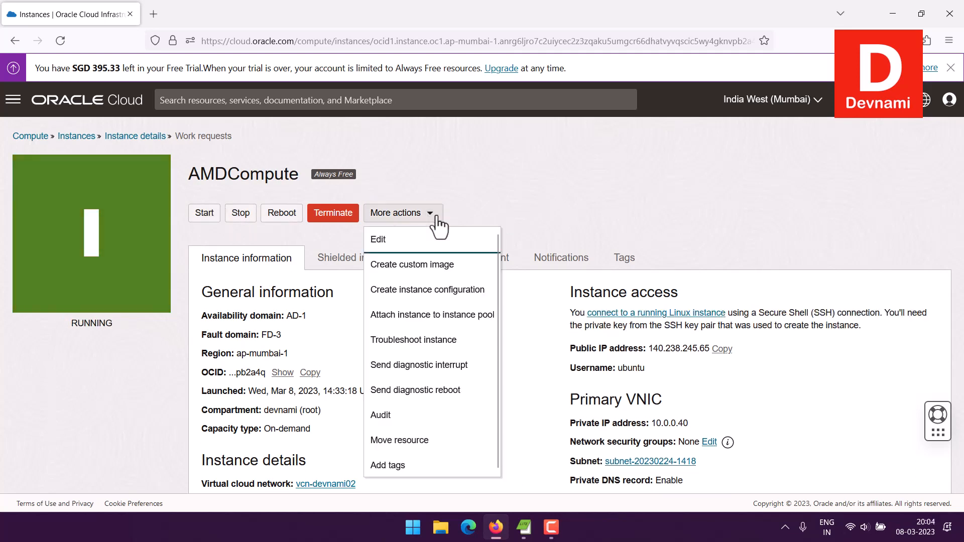
{"action": "left_click", "coordinate": [96, 337]}
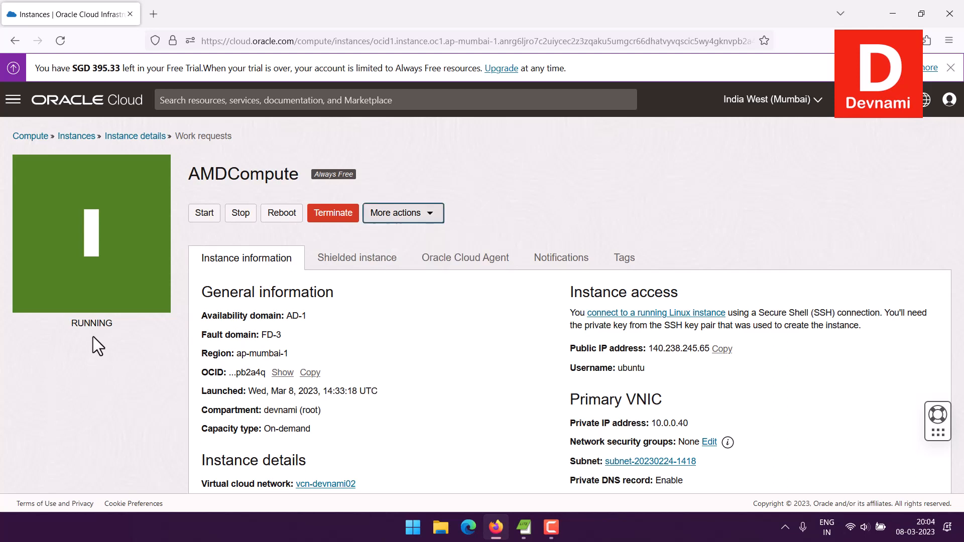
- Switch to File Explorer and cut ssh-key-2023-03-08.key and ssh-key-2023-03-08.key.pub from the Desktop folder
{"action": "left_click", "coordinate": [441, 528]}
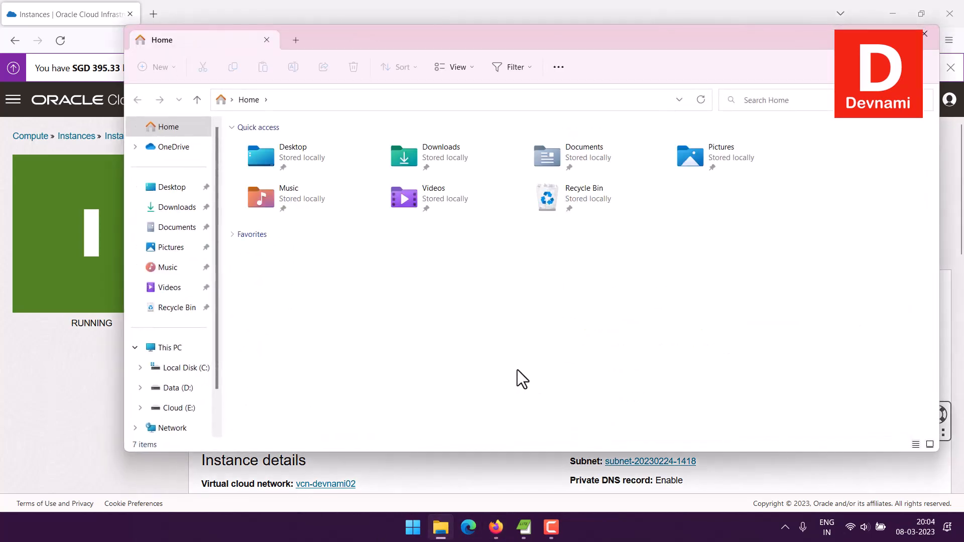
{"action": "left_click", "coordinate": [172, 191]}
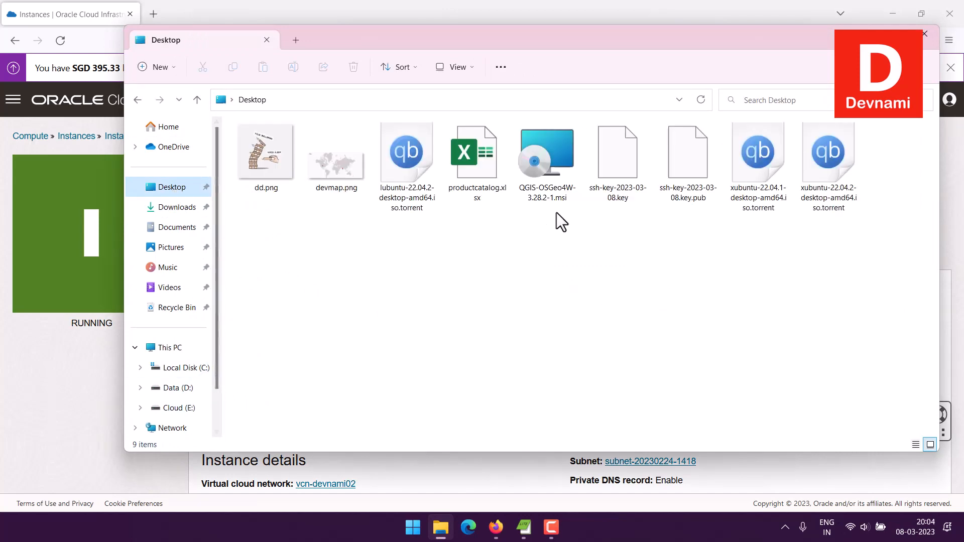
{"action": "left_click", "coordinate": [621, 195]}
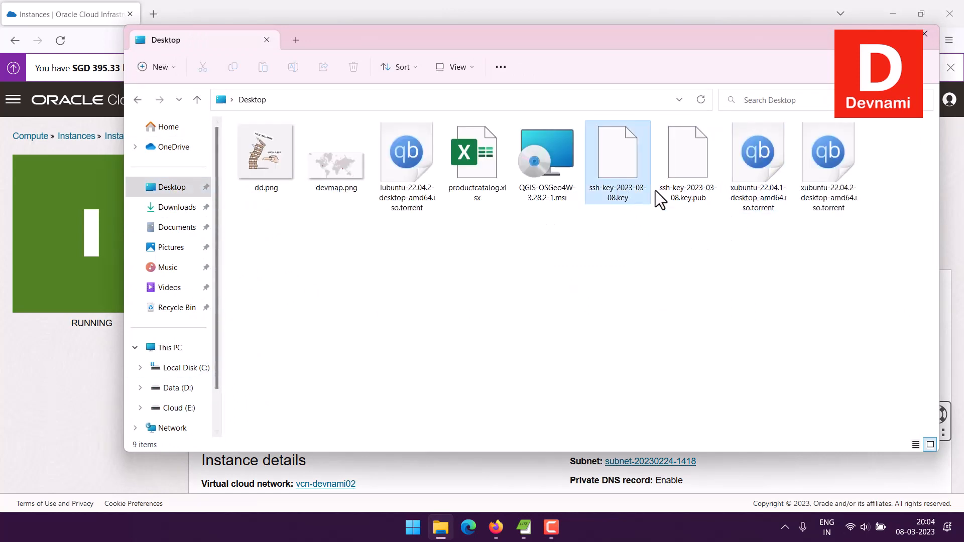
{"action": "key", "text": "ctrl+x"}
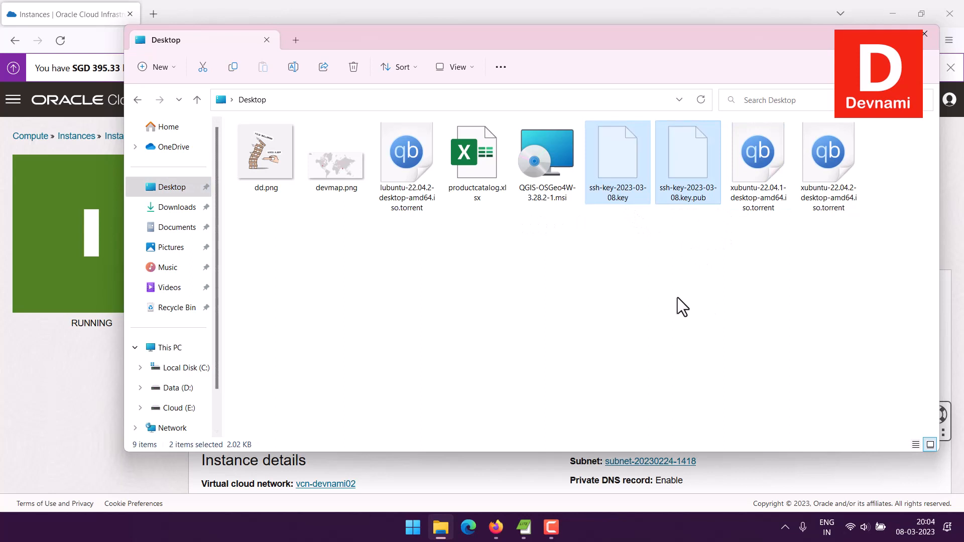
- Delete rst.pub, rstudio.ppk, ssh-key-2023-03-08.key and ssh-key-2023-03-08.key.pub from the Temp folder on Cloud (E:)
{"action": "left_click", "coordinate": [182, 410]}
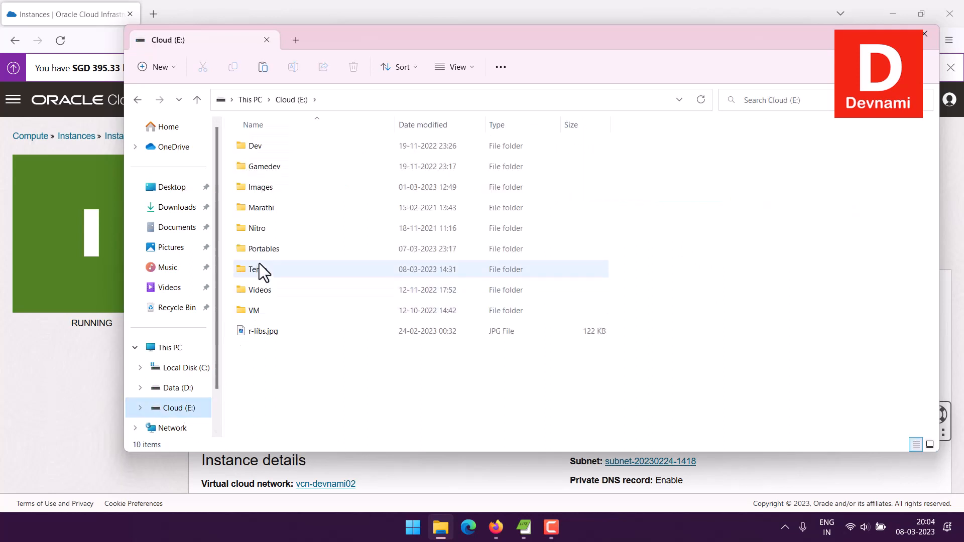
{"action": "double_click", "coordinate": [265, 270]}
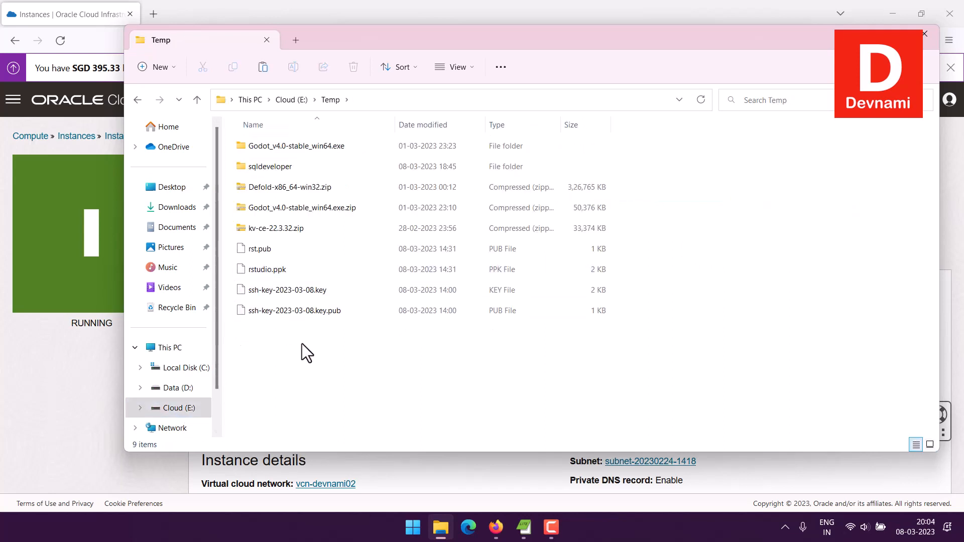
{"action": "left_click_drag", "start_coordinate": [302, 344], "coordinate": [263, 252]}
{"action": "key", "text": "Delete"}
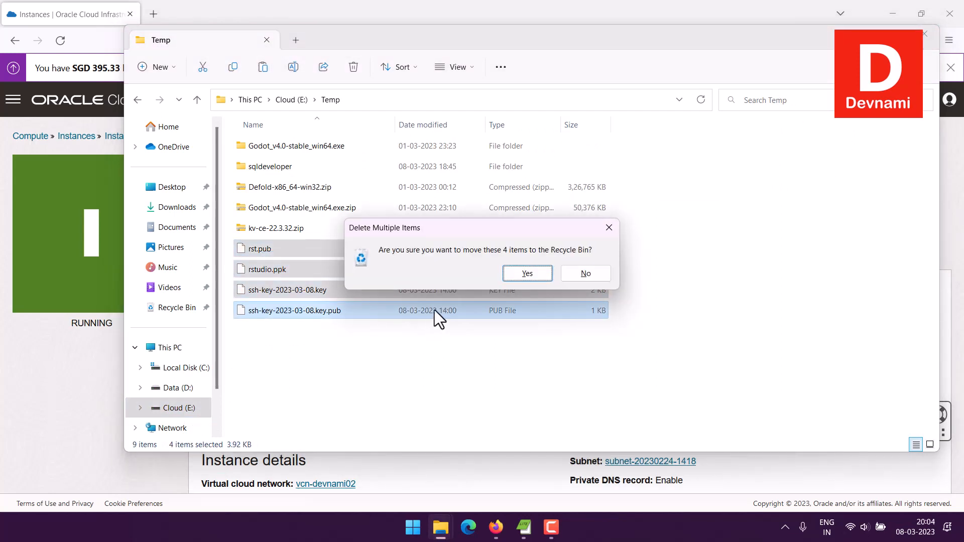
{"action": "left_click", "coordinate": [522, 273]}
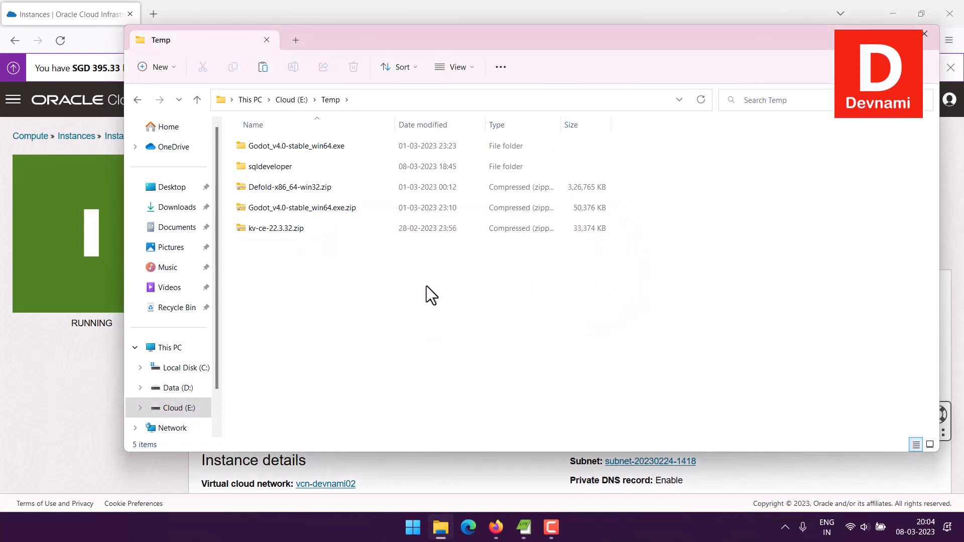
- Paste the two cut SSH key files into the Portables folder on Cloud (E:)
{"action": "left_click", "coordinate": [292, 100]}
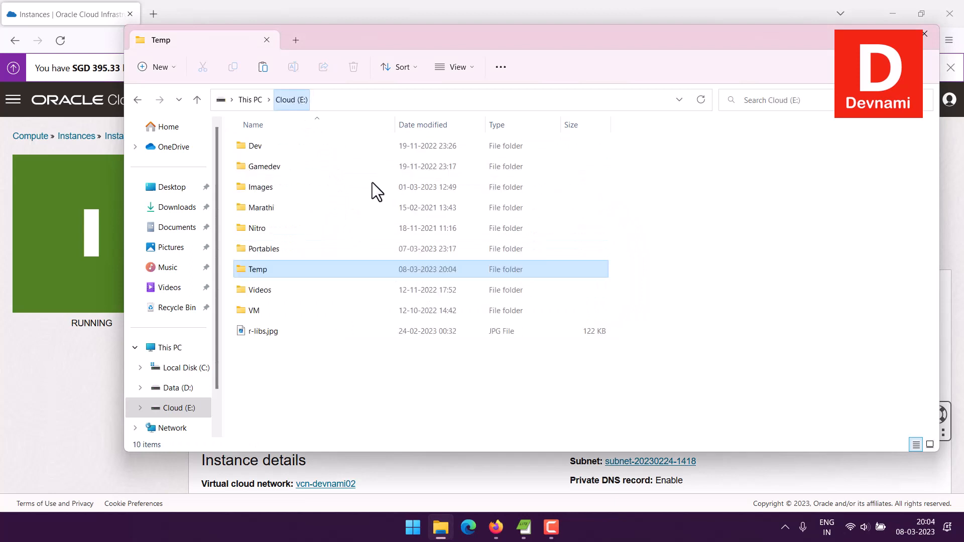
{"action": "double_click", "coordinate": [276, 250]}
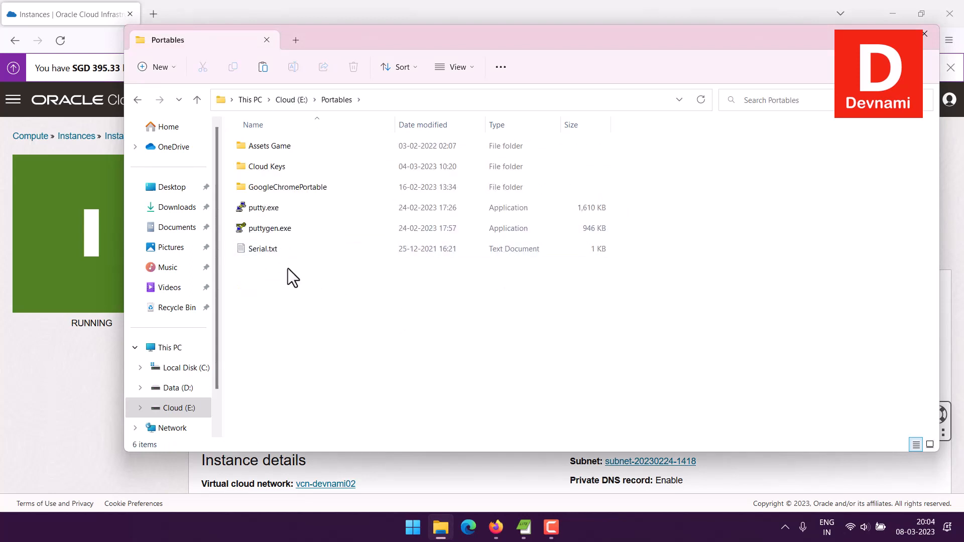
{"action": "key", "text": "ctrl+v"}
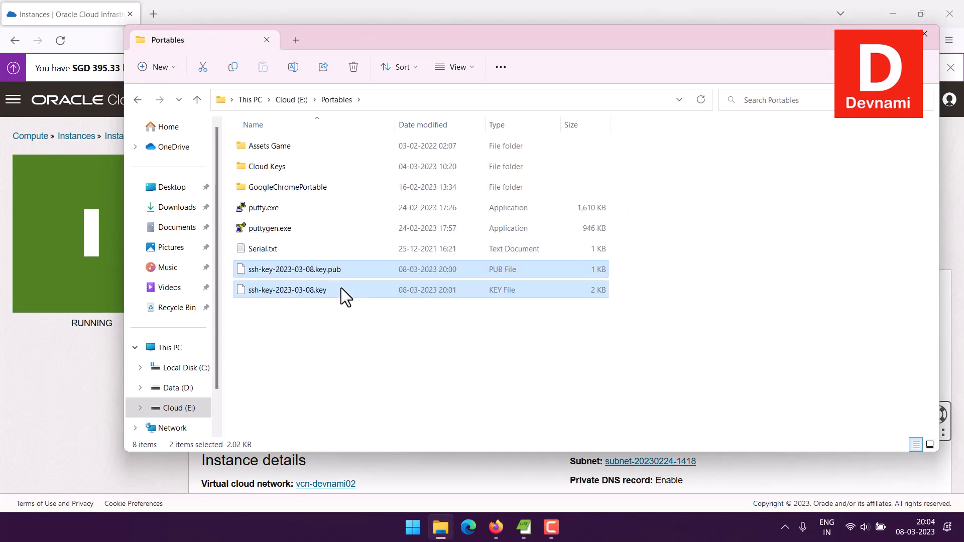
{"action": "left_click", "coordinate": [379, 339]}
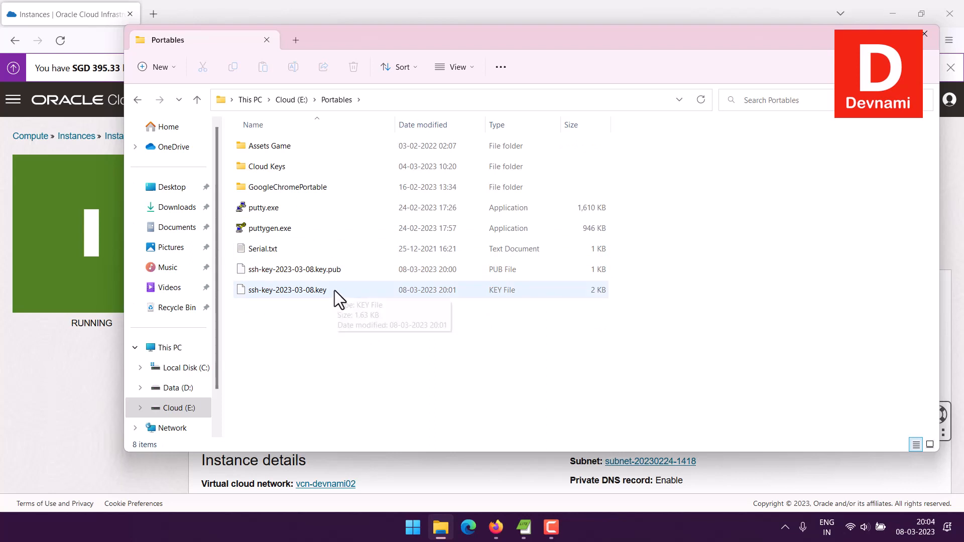
- Create a folder named ComputeAMD1 inside the Cloud Keys folder
{"action": "double_click", "coordinate": [287, 166]}
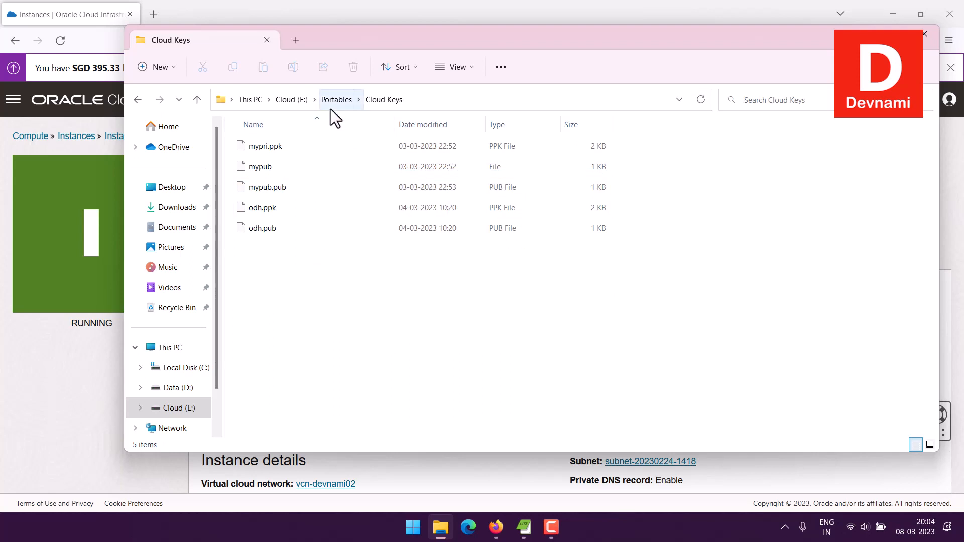
{"action": "left_click", "coordinate": [176, 71]}
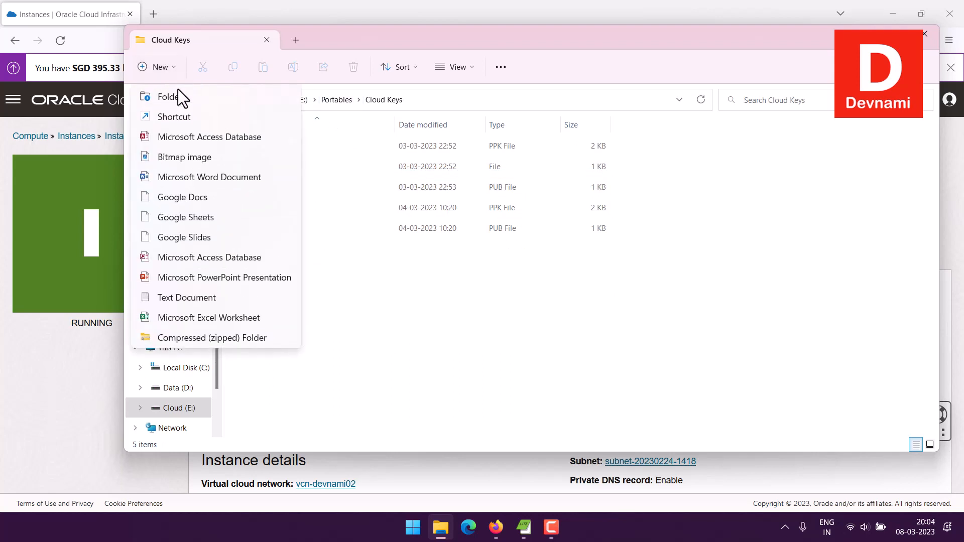
{"action": "left_click", "coordinate": [179, 93]}
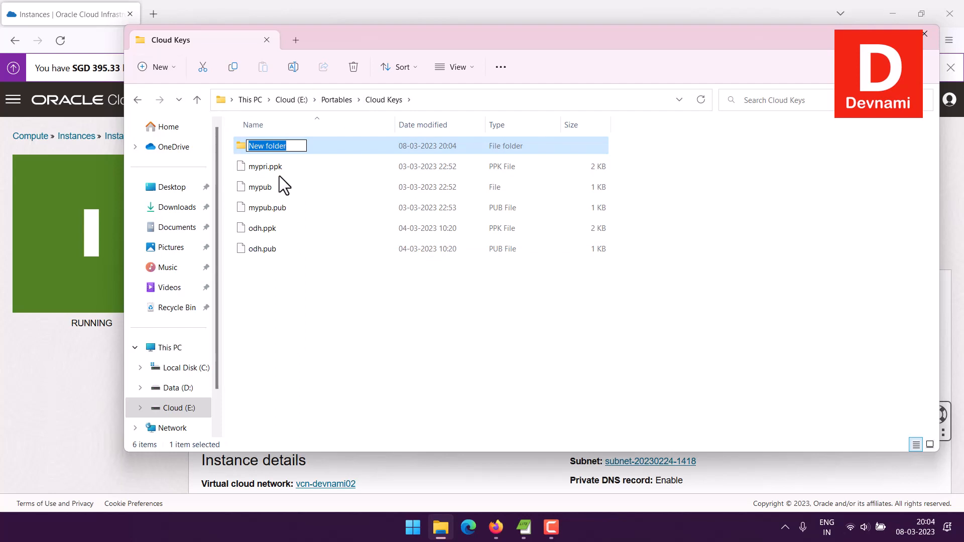
{"action": "type", "text": "ComputeAMD1"}
{"action": "key", "text": "Return"}
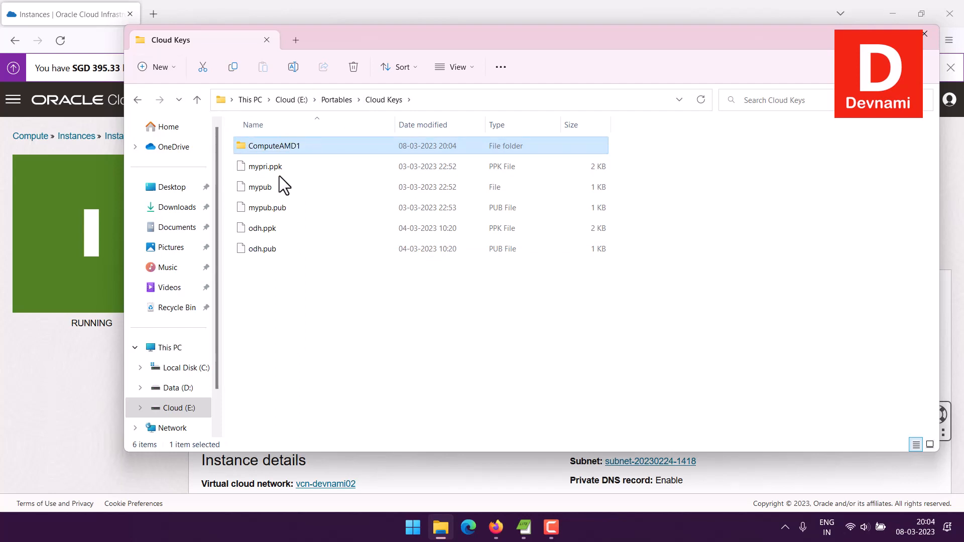
- Move ssh-key-2023-03-08.key and ssh-key-2023-03-08.key.pub from Portables into Cloud Keys > ComputeAMD1, skipping the Cloud Keys folder itself
{"action": "key", "text": "Return"}
{"action": "left_click", "coordinate": [333, 99]}
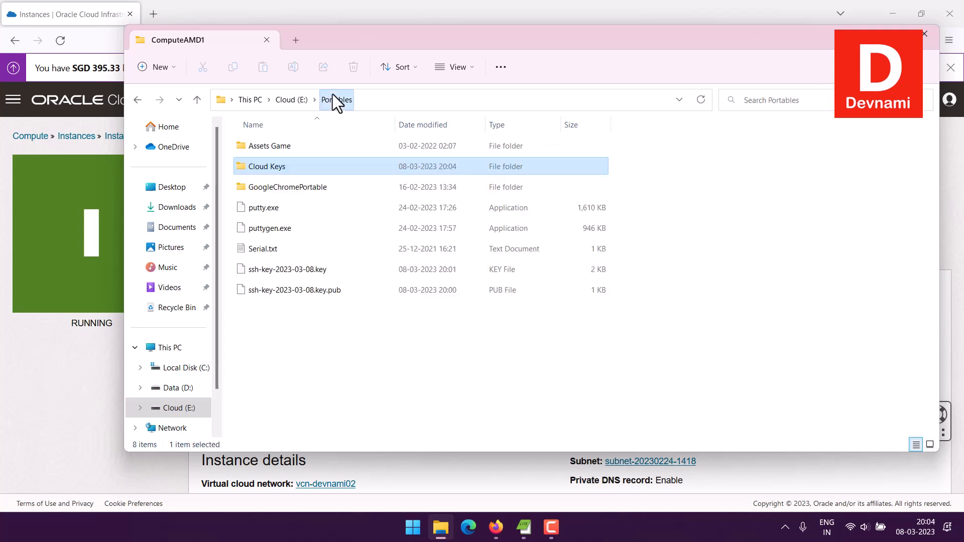
{"action": "left_click_drag", "start_coordinate": [306, 302], "coordinate": [306, 271]}
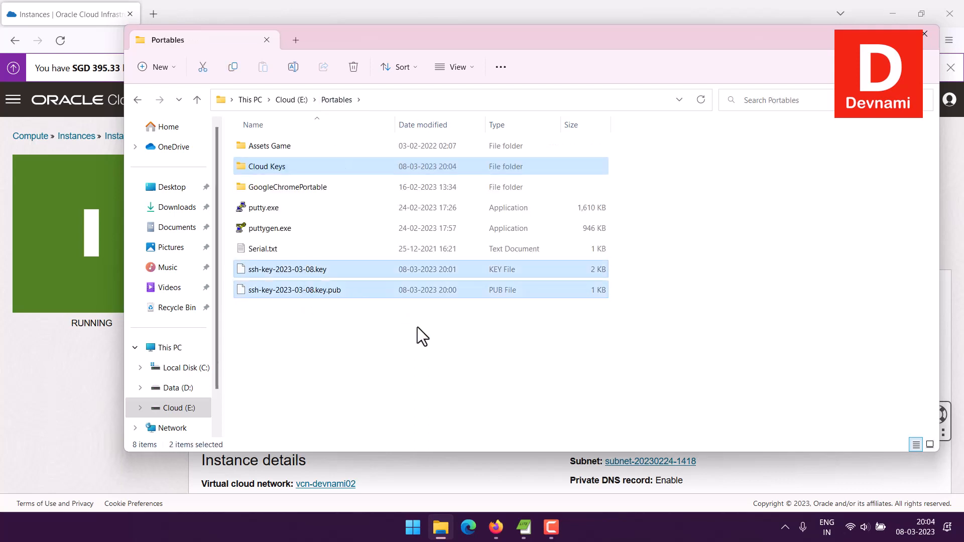
{"action": "left_click", "coordinate": [285, 170], "text": "ctrl"}
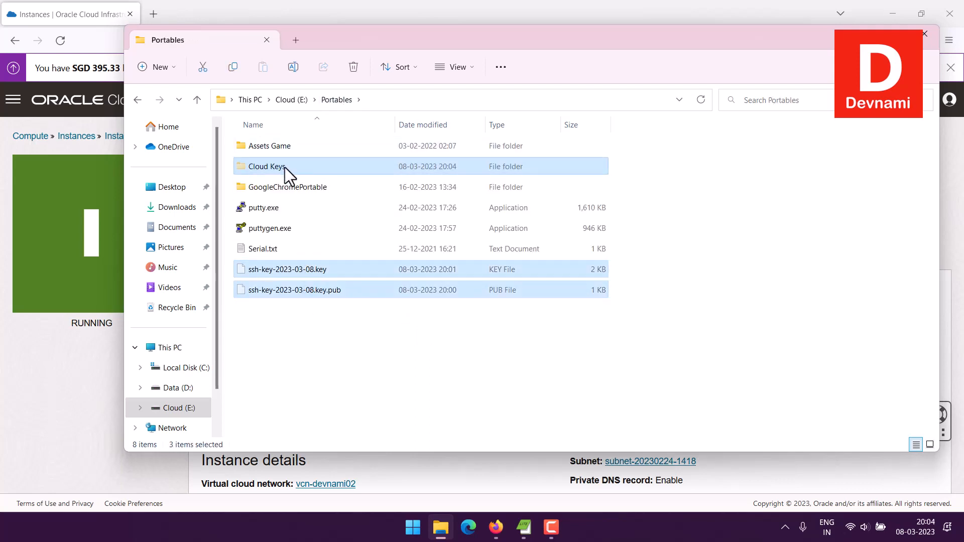
{"action": "double_click", "coordinate": [284, 168]}
{"action": "double_click", "coordinate": [284, 148]}
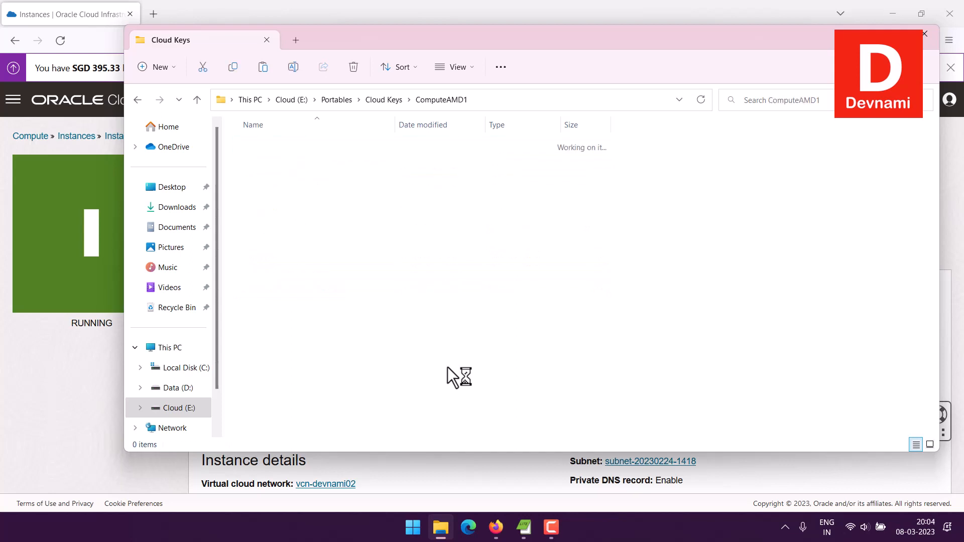
{"action": "key", "text": "ctrl+v"}
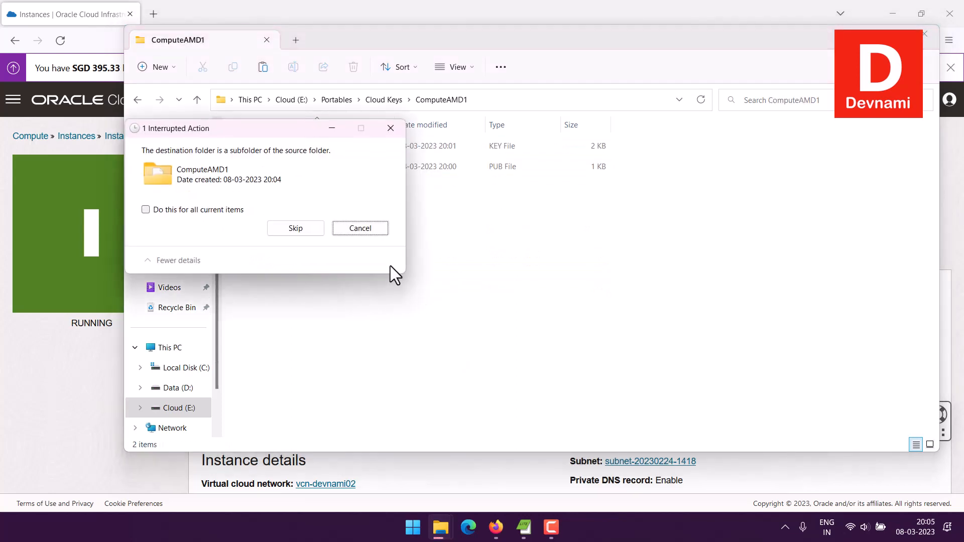
{"action": "left_click", "coordinate": [308, 229]}
{"action": "key", "text": "ctrl+a"}
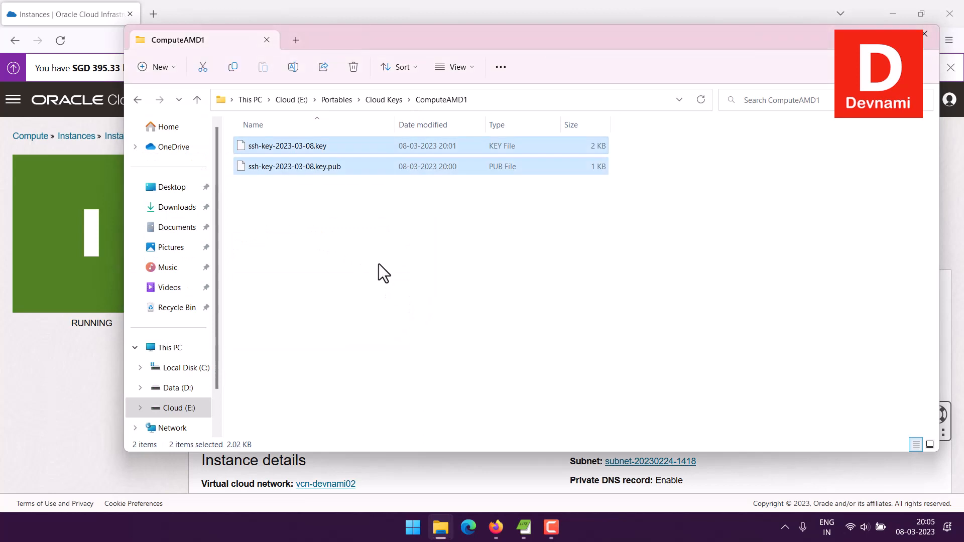
{"action": "left_click", "coordinate": [379, 264]}
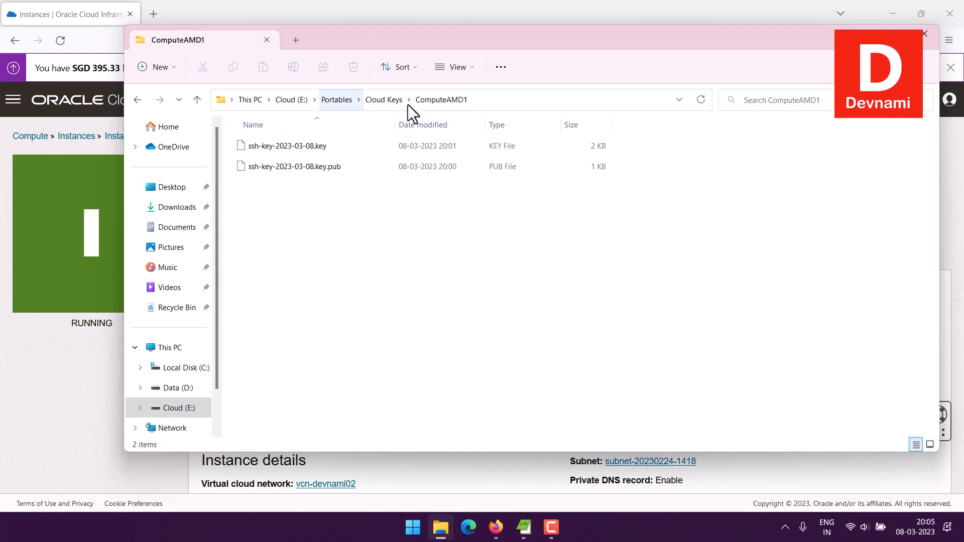
- Launch puttygen.exe from Portables and load the private key ssh-key-2023-03-08.key from Cloud Keys > ComputeAMD1
{"action": "left_click", "coordinate": [338, 99]}
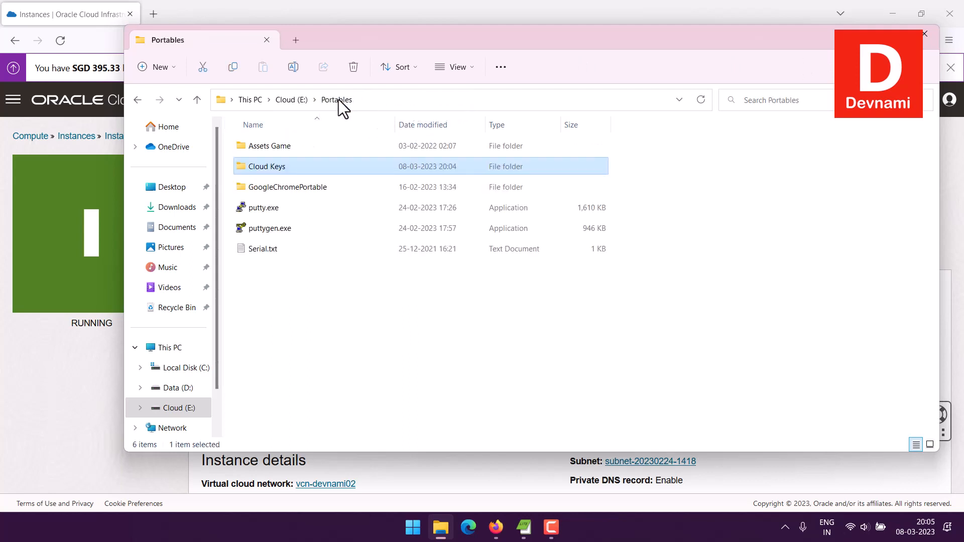
{"action": "double_click", "coordinate": [281, 230]}
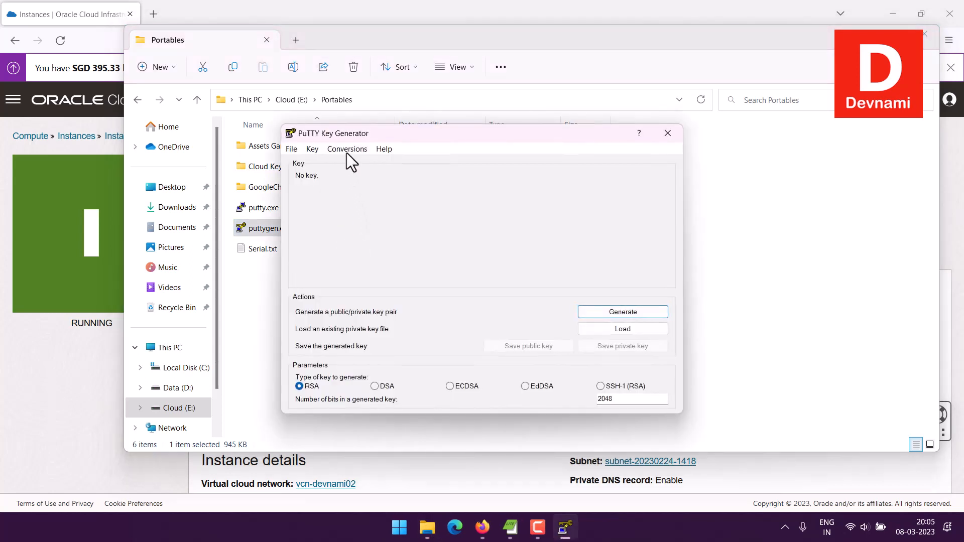
{"action": "left_click", "coordinate": [345, 148]}
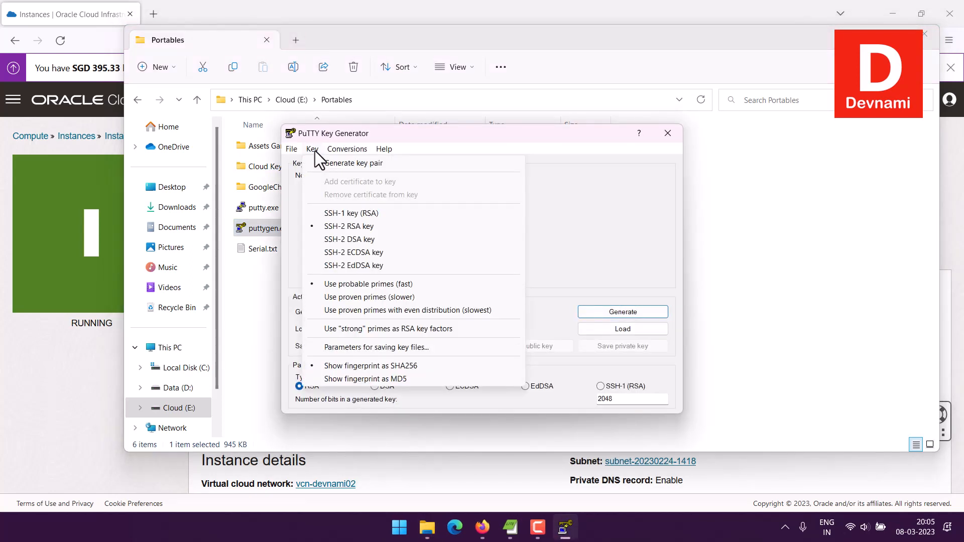
{"action": "left_click", "coordinate": [349, 164]}
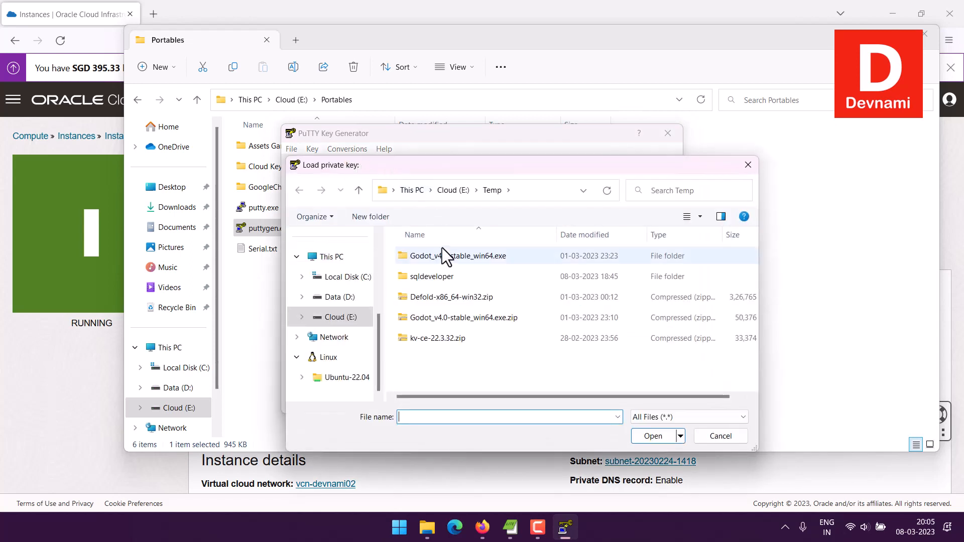
{"action": "left_click", "coordinate": [455, 190]}
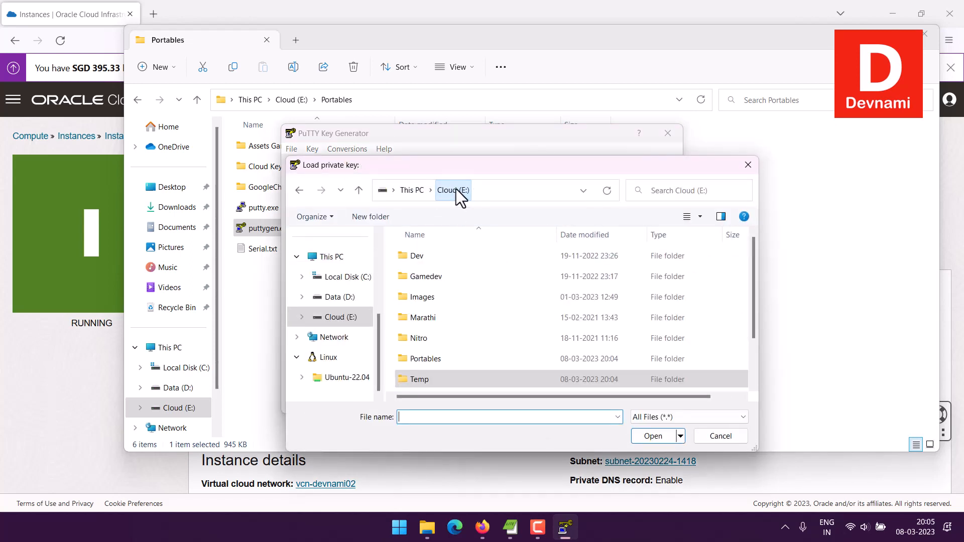
{"action": "double_click", "coordinate": [429, 357]}
{"action": "double_click", "coordinate": [429, 277]}
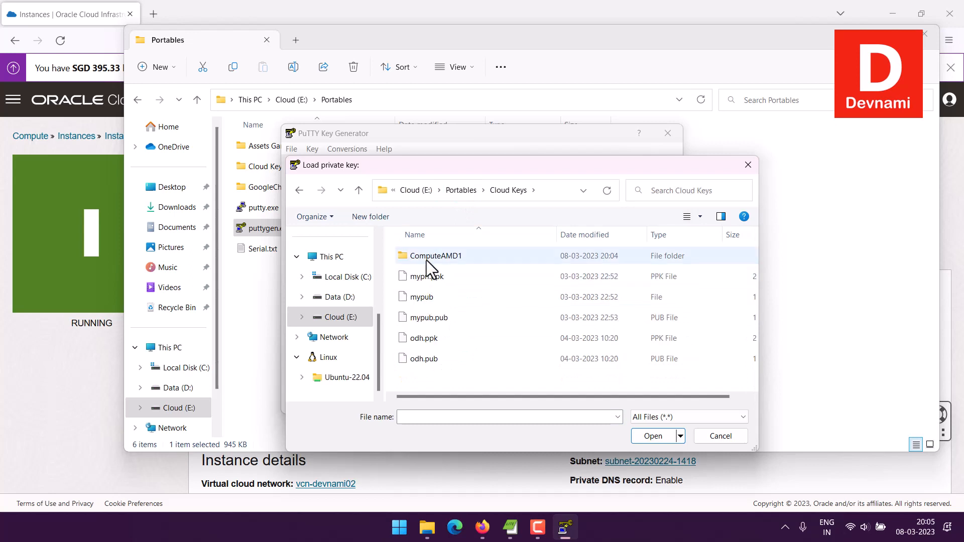
{"action": "double_click", "coordinate": [425, 257]}
{"action": "left_click", "coordinate": [435, 261]}
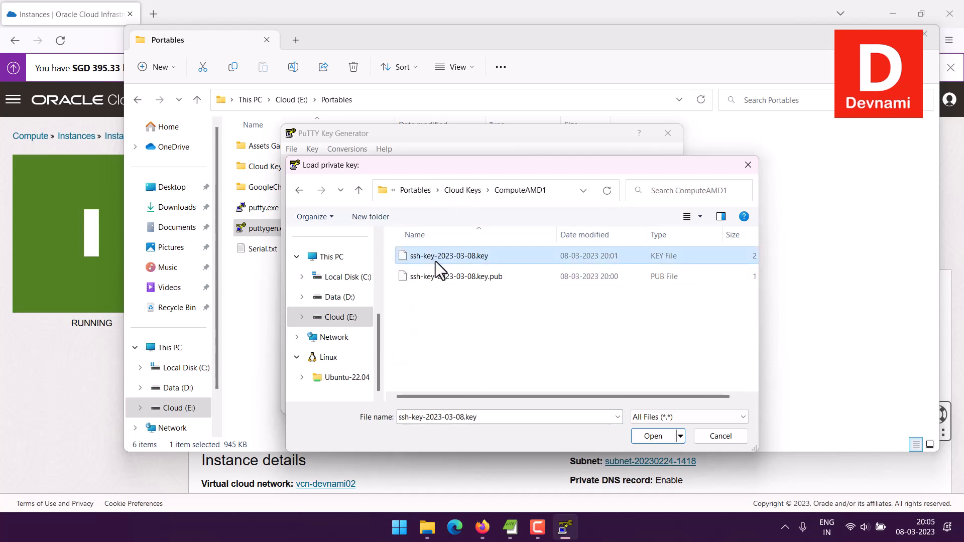
{"action": "left_click", "coordinate": [659, 441]}
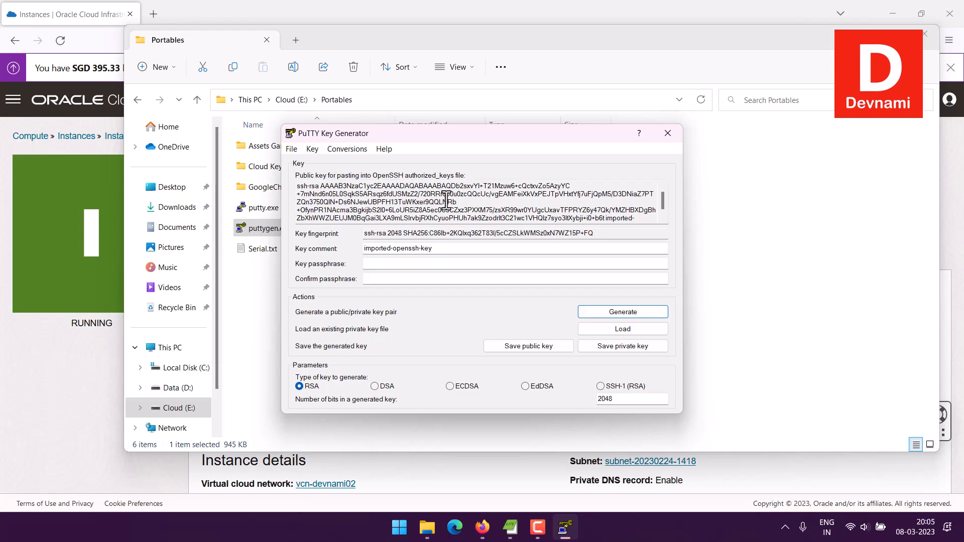
- Save the loaded private key without a passphrase as computeAMD1.ppk in the ComputeAMD1 folder
{"action": "left_click", "coordinate": [590, 348]}
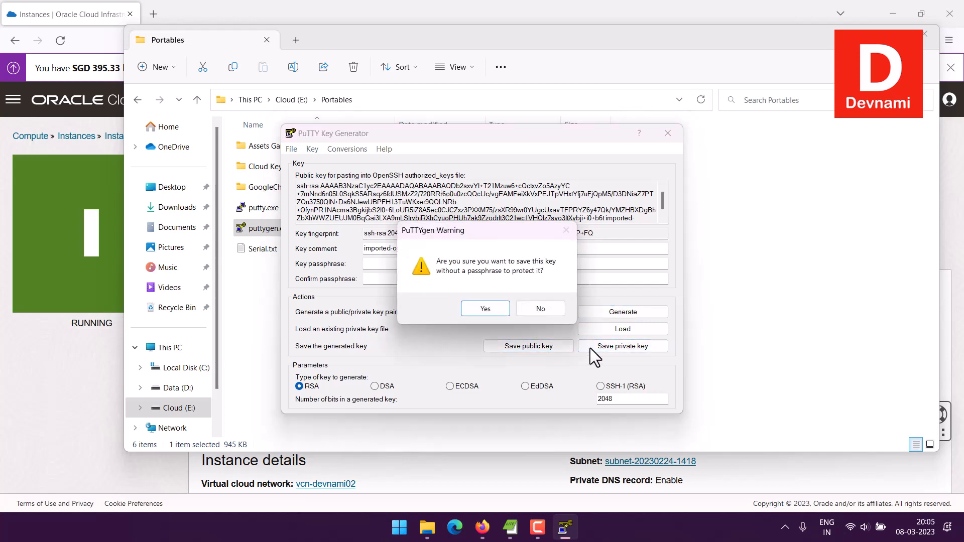
{"action": "left_click", "coordinate": [475, 306]}
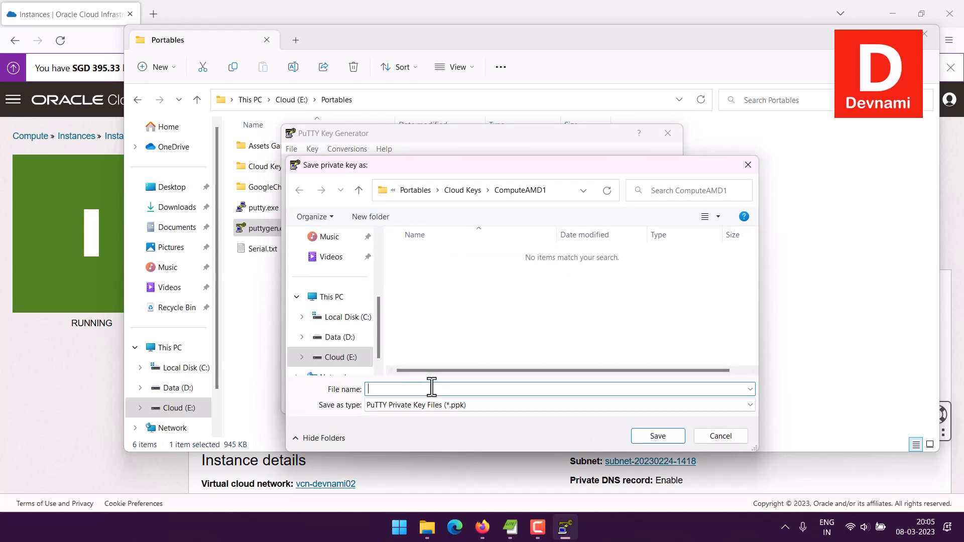
{"action": "type", "text": "Comput"}
{"action": "key", "text": "BackSpace"}
{"action": "key", "text": "BackSpace"}
{"action": "key", "text": "BackSpace"}
{"action": "key", "text": "BackSpace"}
{"action": "type", "text": "computeAMD"}
{"action": "left_click", "coordinate": [674, 438]}
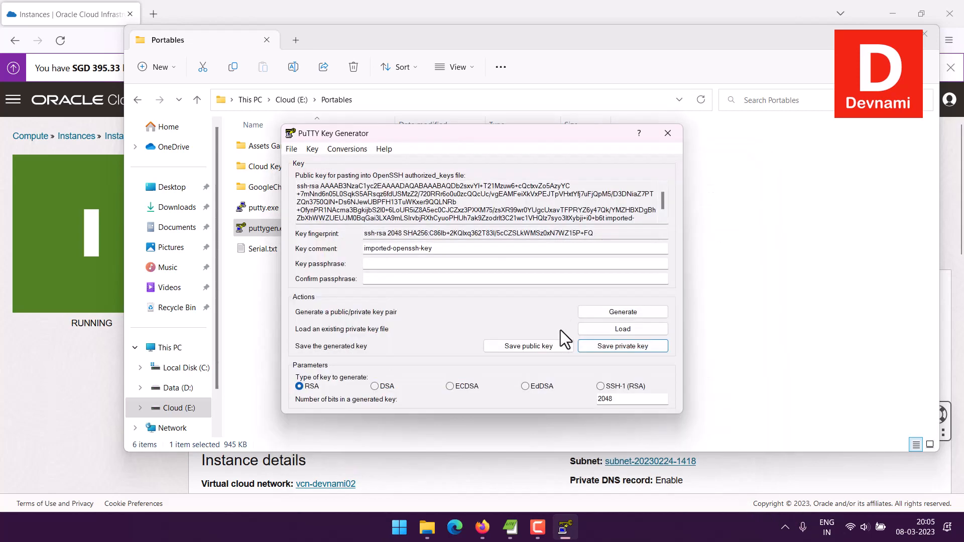
- Save the public key as computeamd1.pub in the ComputeAMD1 folder and close PuTTY Key Generator
{"action": "left_click", "coordinate": [535, 350]}
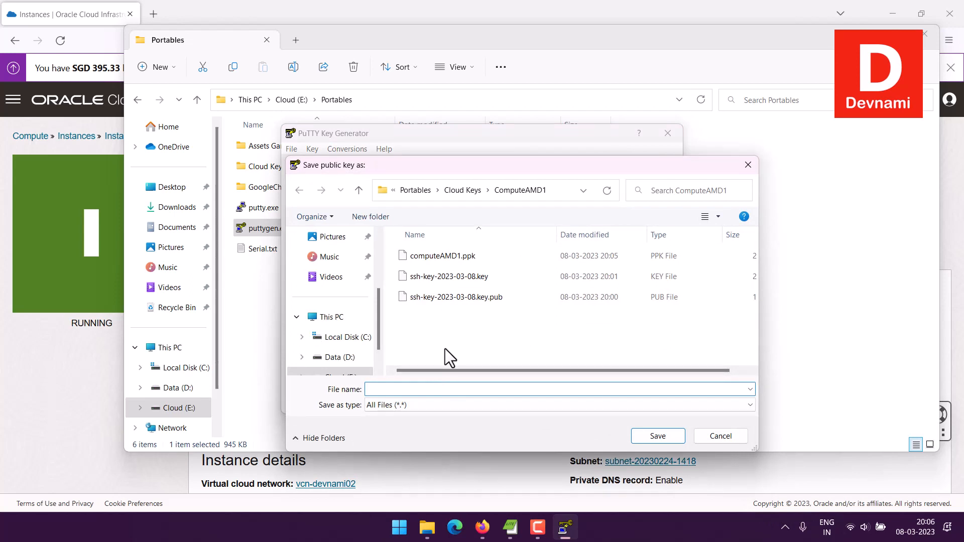
{"action": "type", "text": "computea"}
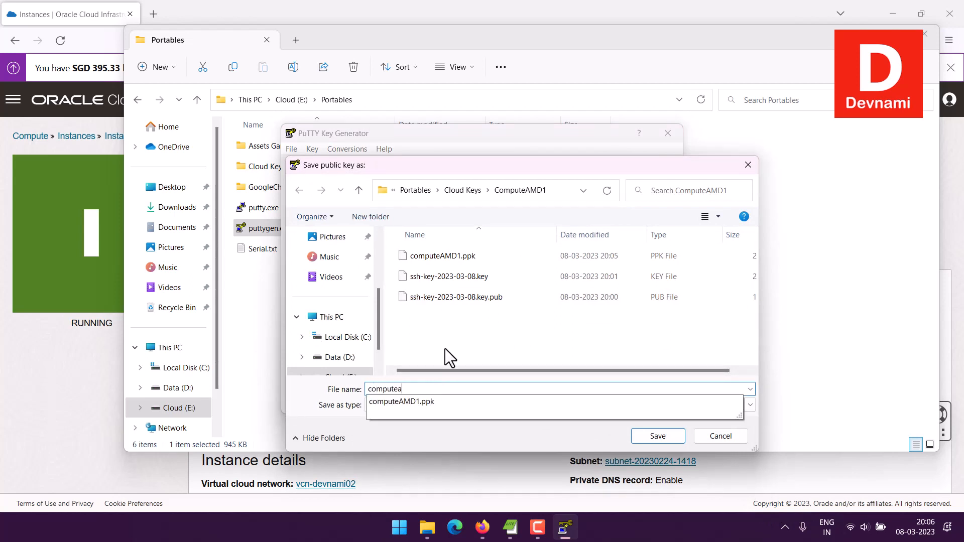
{"action": "type", "text": "md1.p"}
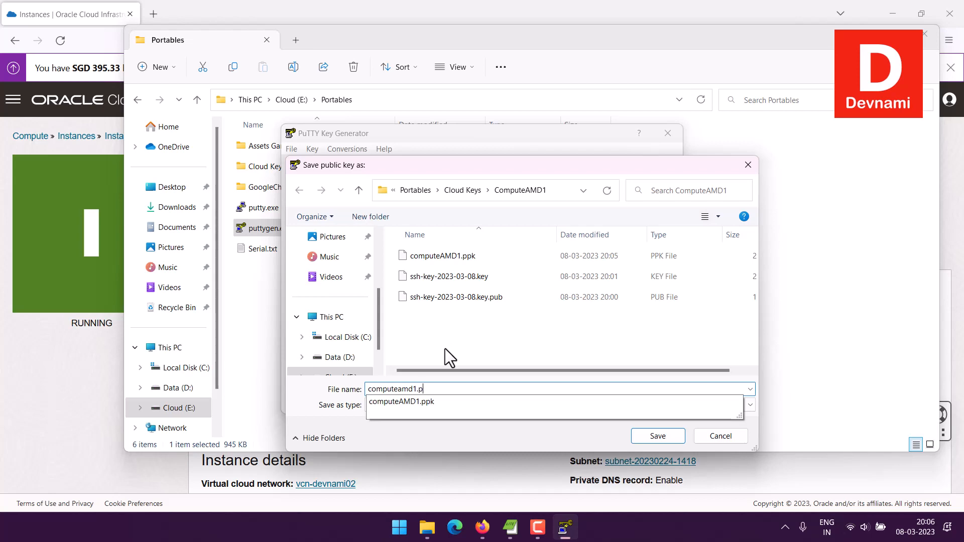
{"action": "type", "text": "ub"}
{"action": "left_click", "coordinate": [648, 432]}
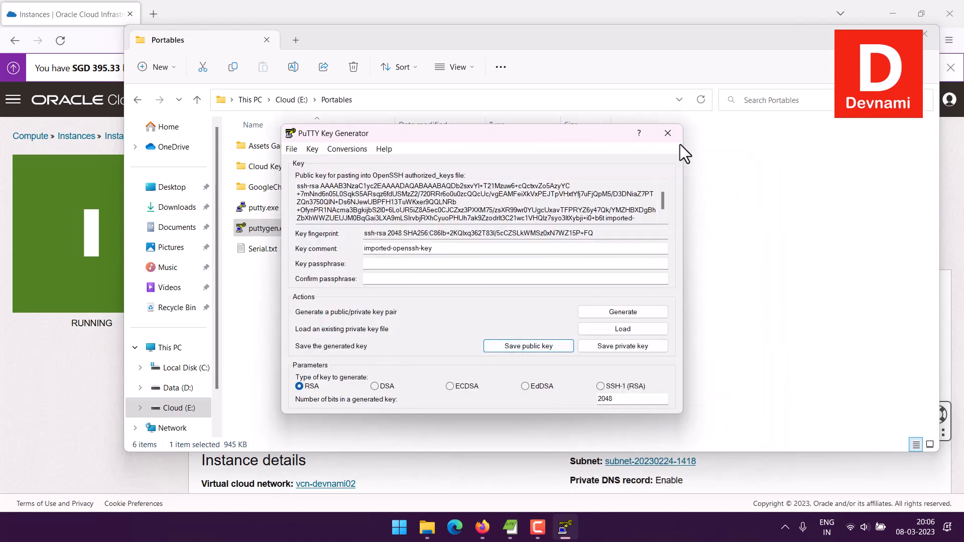
{"action": "left_click", "coordinate": [667, 133]}
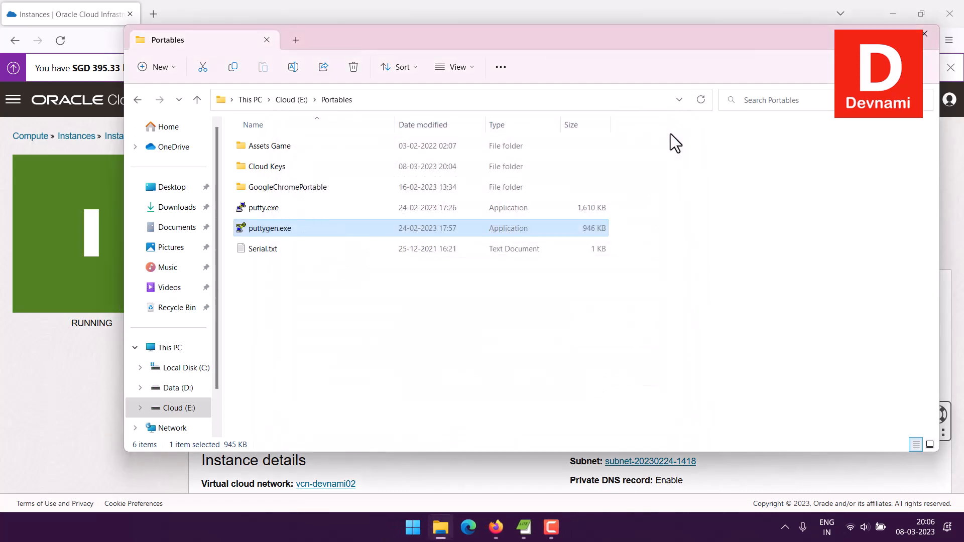
- Launch putty.exe from Portables and delete the saved sessions RST and opc
{"action": "left_click", "coordinate": [655, 309]}
{"action": "double_click", "coordinate": [266, 206]}
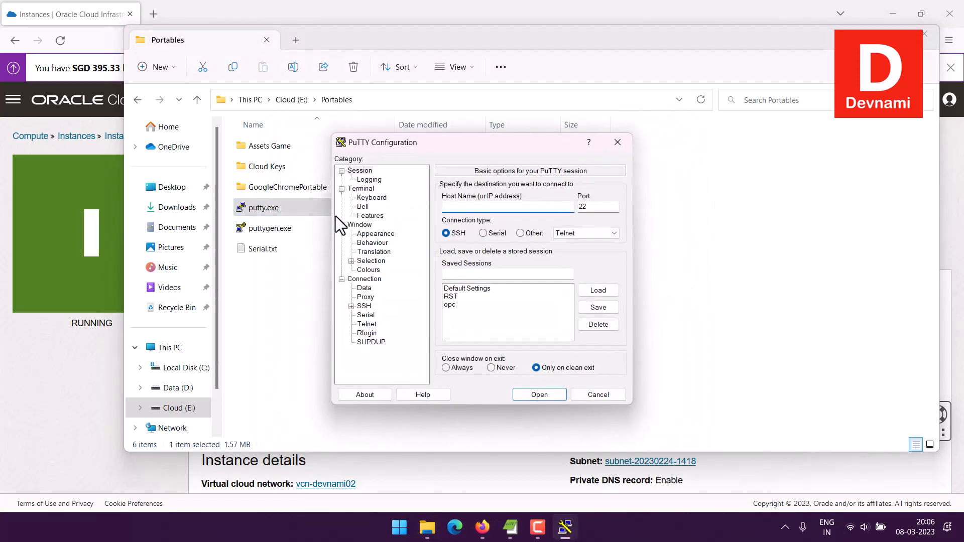
{"action": "left_click", "coordinate": [868, 34]}
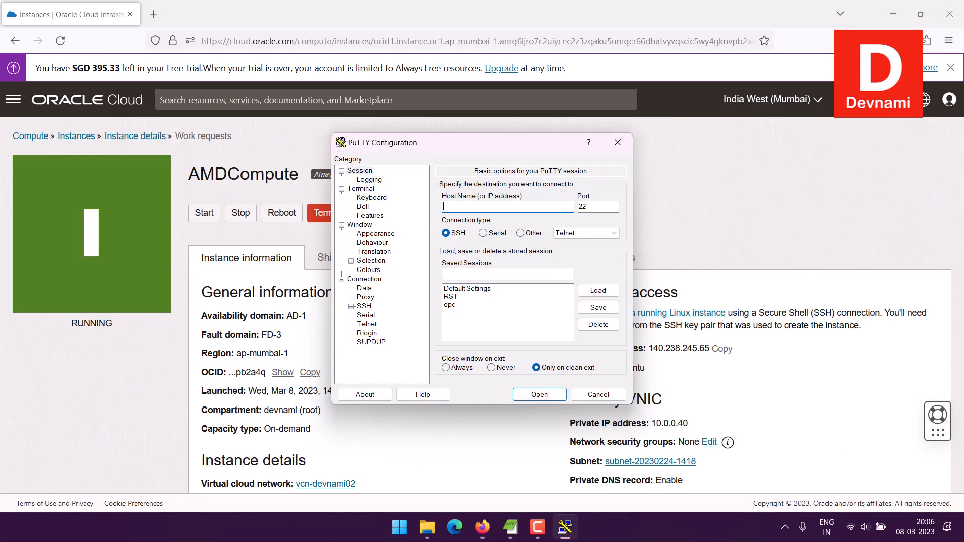
{"action": "left_click", "coordinate": [451, 297]}
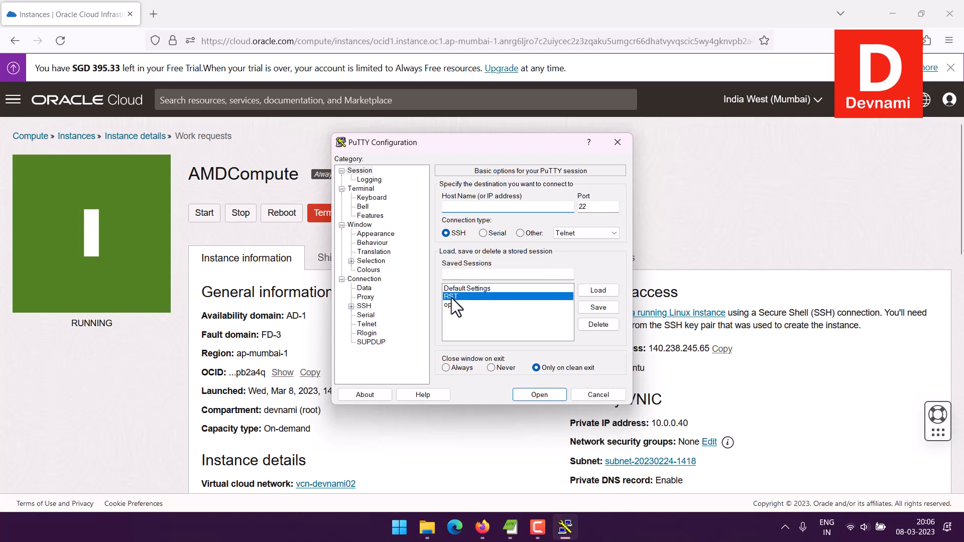
{"action": "left_click", "coordinate": [598, 325]}
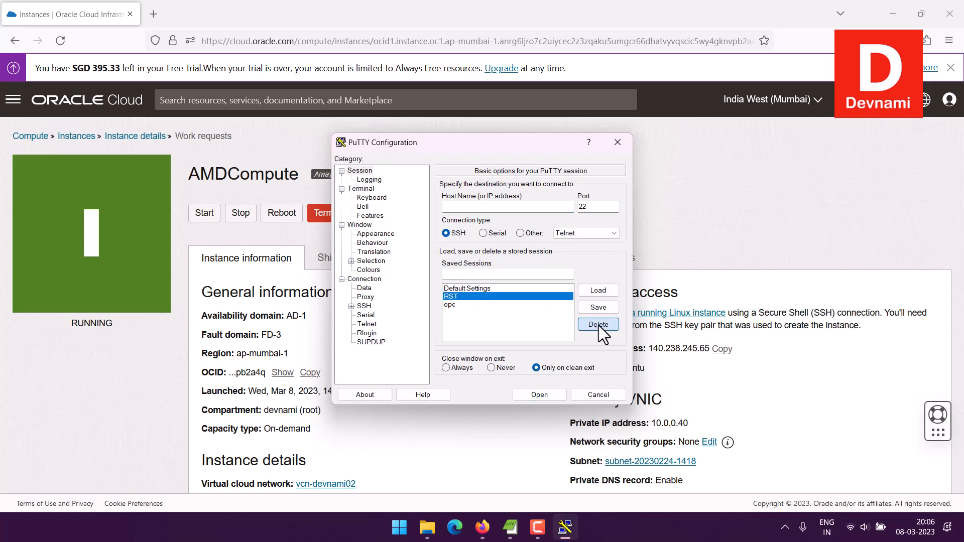
{"action": "left_click", "coordinate": [473, 297]}
{"action": "left_click", "coordinate": [593, 326]}
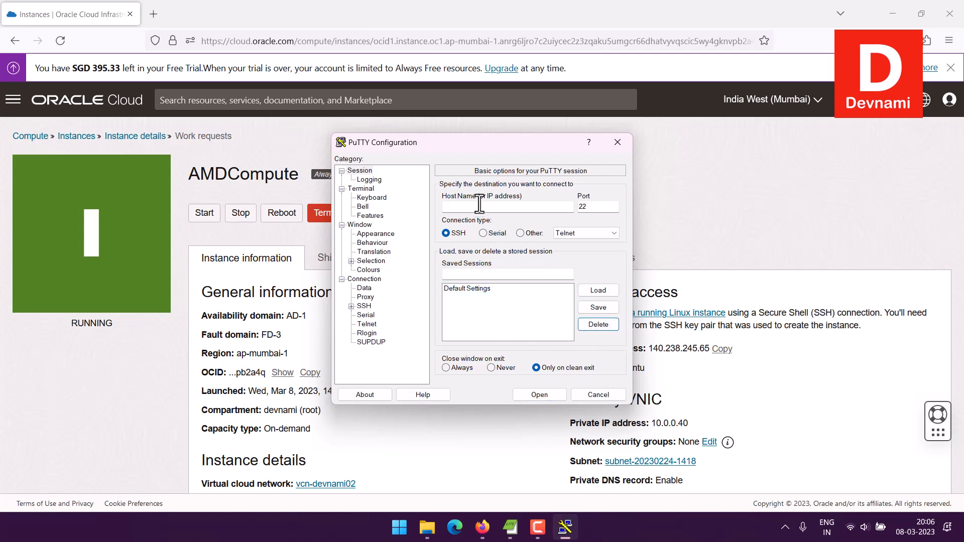
- Copy the AMDCompute instance's public IP address 140.238.245.65 into the PuTTY session's host name
{"action": "left_click_drag", "start_coordinate": [530, 144], "coordinate": [431, 149]}
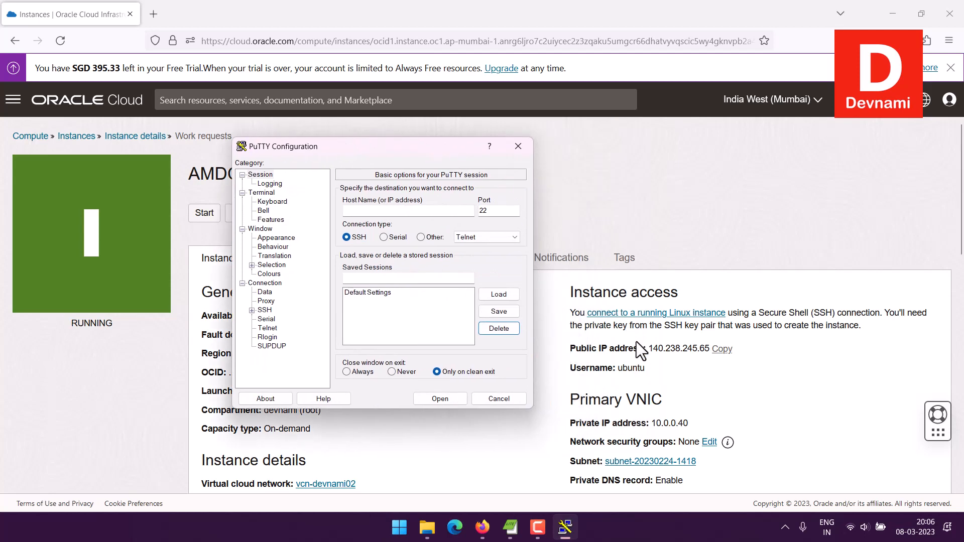
{"action": "left_click", "coordinate": [722, 349]}
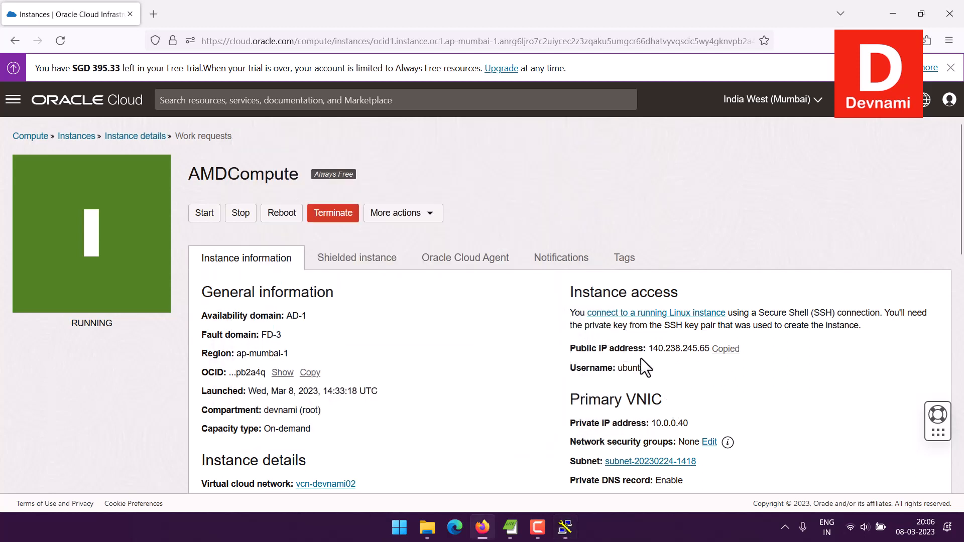
{"action": "left_click", "coordinate": [569, 522]}
{"action": "left_click", "coordinate": [378, 211]}
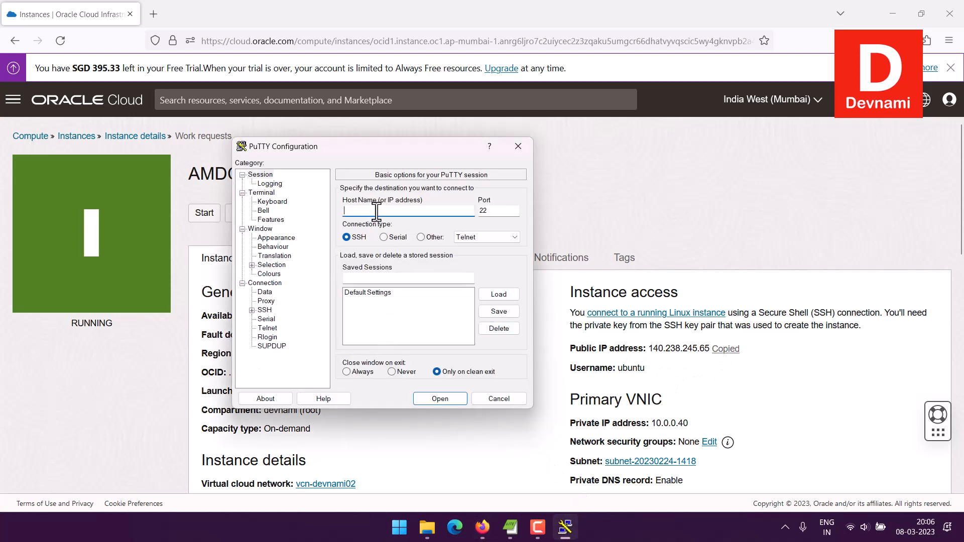
{"action": "key", "text": "ctrl+v"}
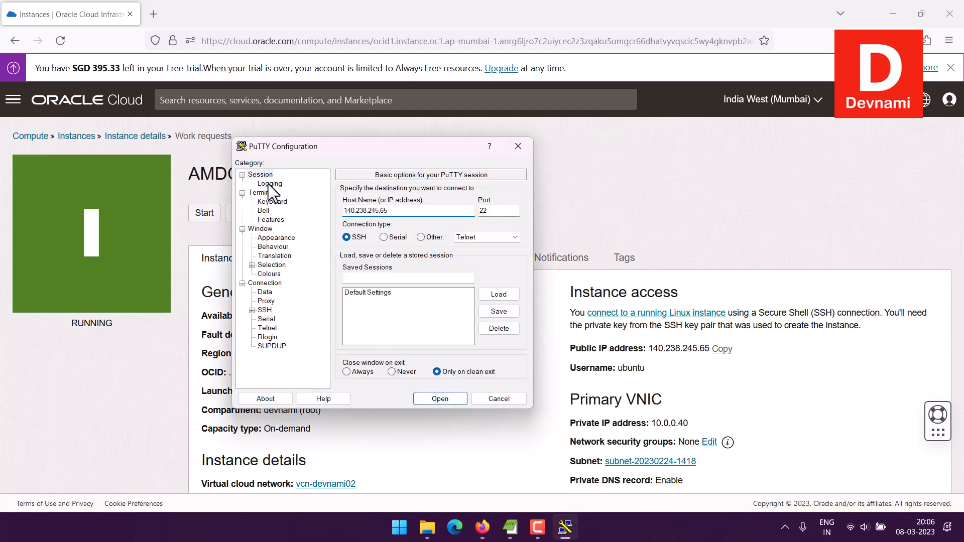
- Set the SSH authentication private key file to computeAMD1.ppk from Portables > Cloud Keys > ComputeAMD1 on Cloud (E:)
{"action": "left_click", "coordinate": [252, 310]}
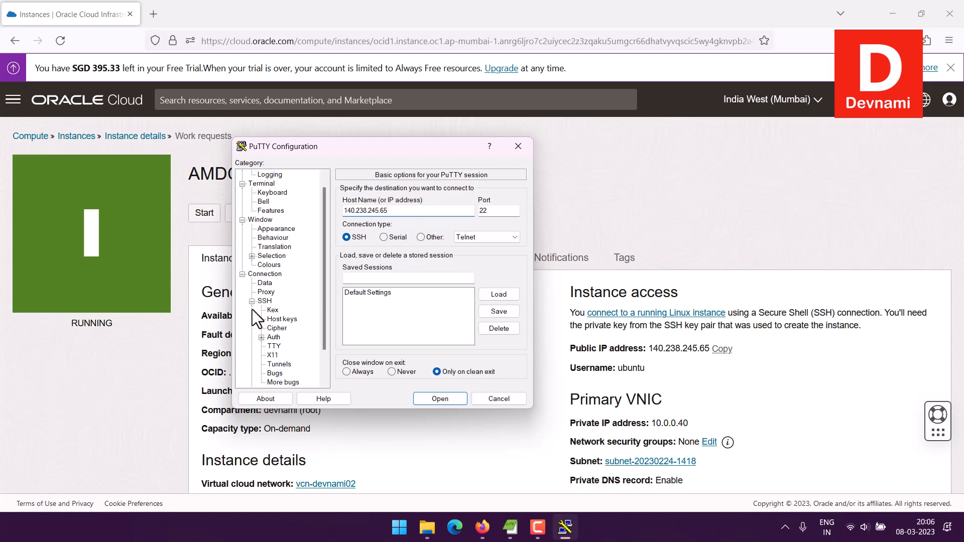
{"action": "left_click", "coordinate": [276, 337]}
{"action": "left_click", "coordinate": [261, 337]}
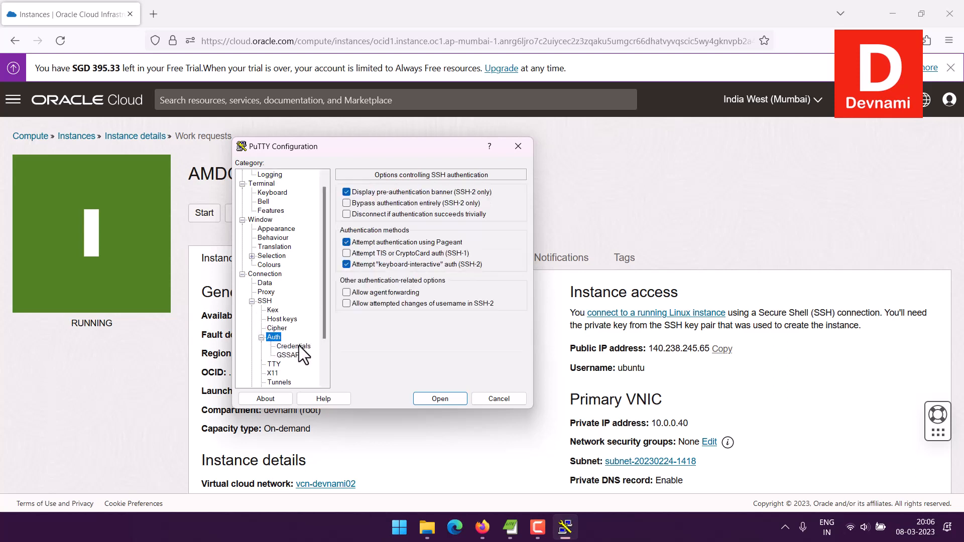
{"action": "left_click", "coordinate": [294, 346]}
{"action": "left_click", "coordinate": [386, 213]}
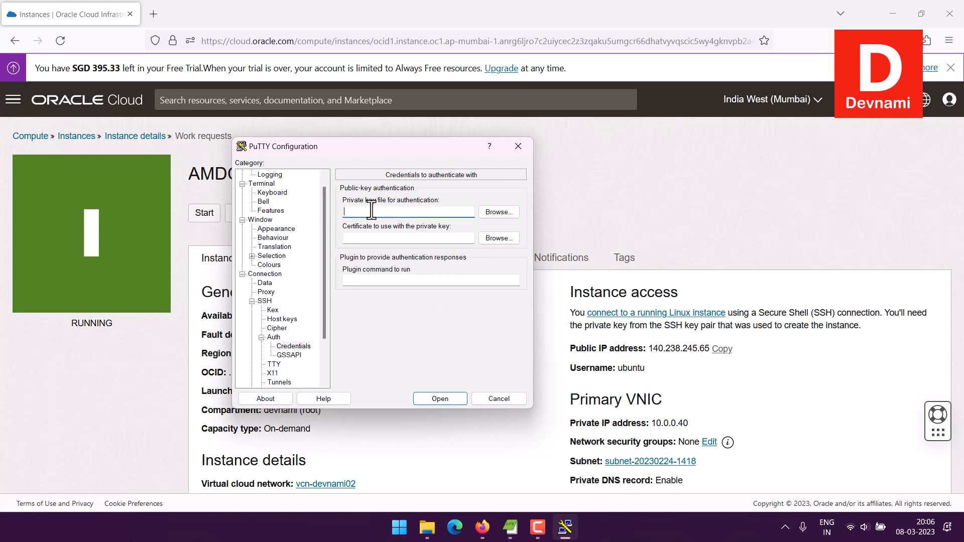
{"action": "left_click", "coordinate": [498, 212]}
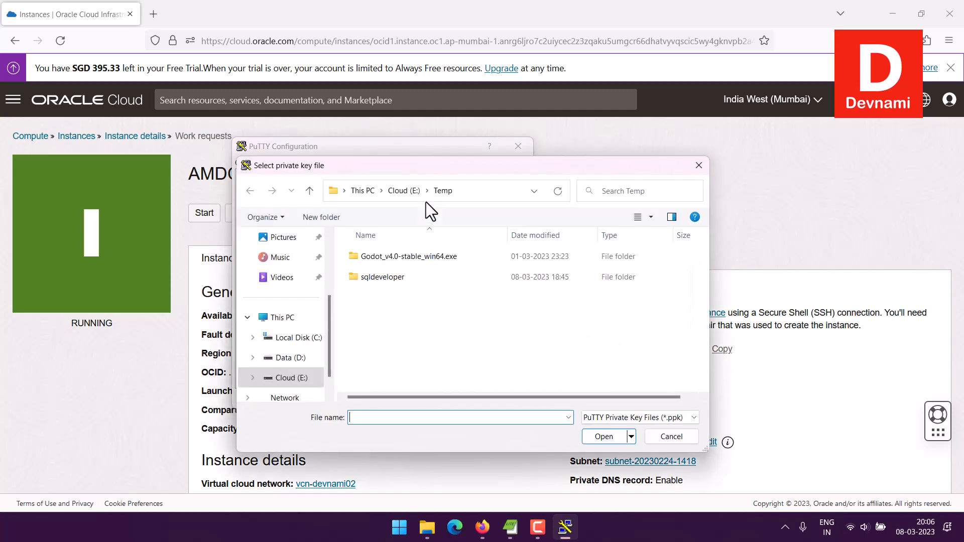
{"action": "left_click", "coordinate": [297, 319]}
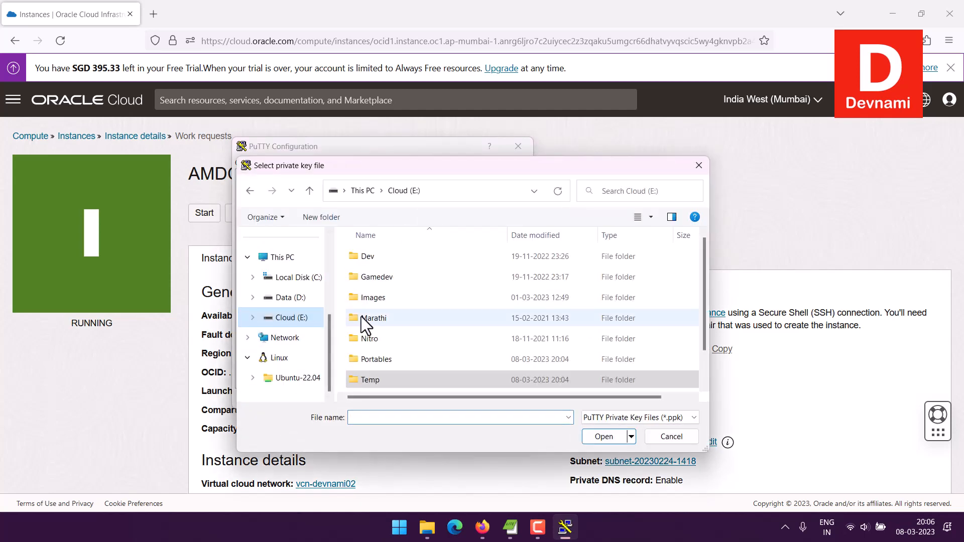
{"action": "double_click", "coordinate": [378, 359]}
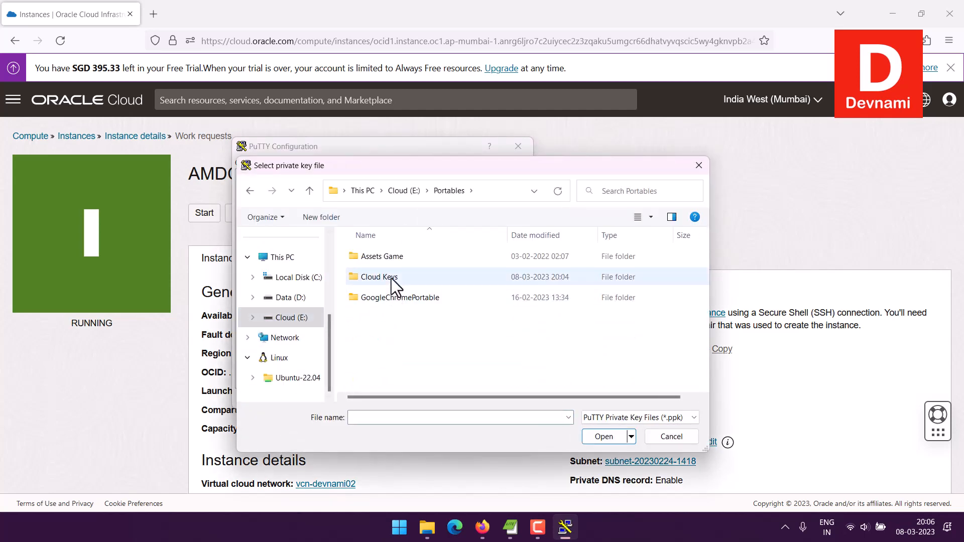
{"action": "double_click", "coordinate": [393, 278]}
{"action": "double_click", "coordinate": [390, 258]}
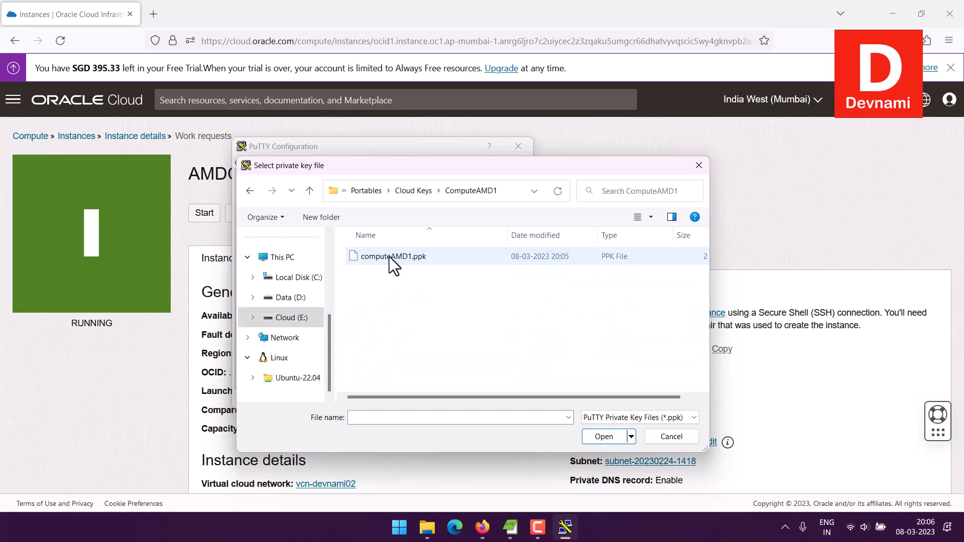
{"action": "left_click", "coordinate": [390, 257]}
{"action": "left_click", "coordinate": [597, 437]}
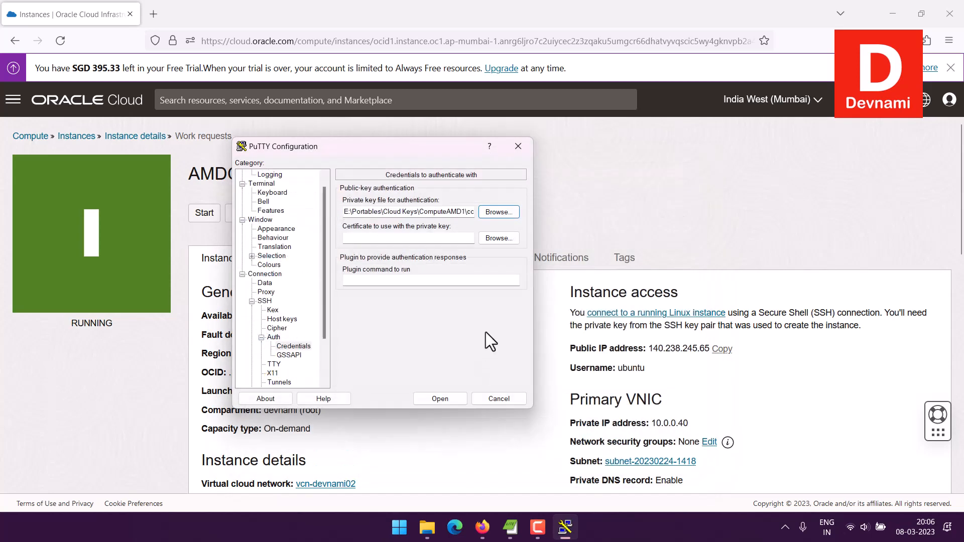
- Save the PuTTY session settings under the name compute1
{"action": "left_click", "coordinate": [293, 355]}
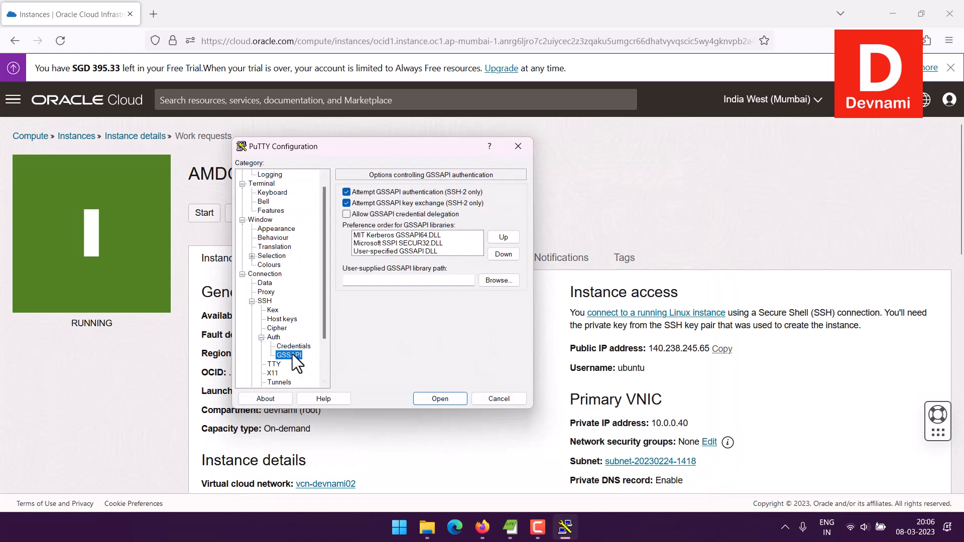
{"action": "left_click", "coordinate": [275, 337]}
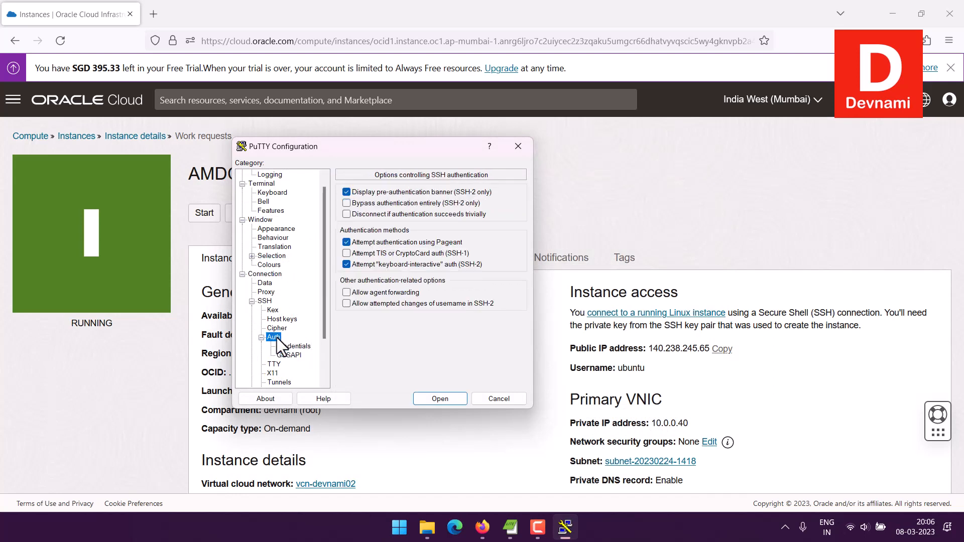
{"action": "left_click", "coordinate": [271, 301]}
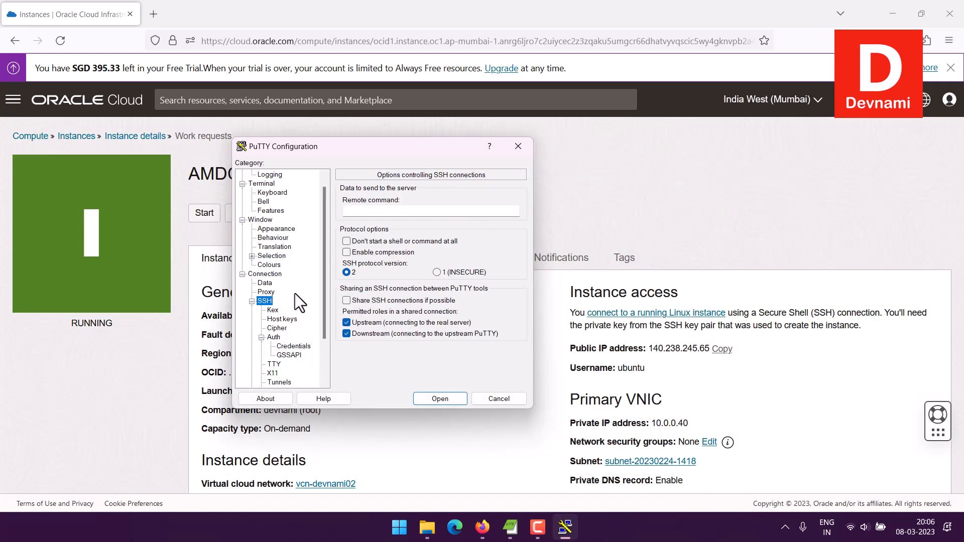
{"action": "scroll", "coordinate": [294, 294], "scroll_direction": "up", "scroll_amount": 1}
{"action": "left_click", "coordinate": [260, 174]}
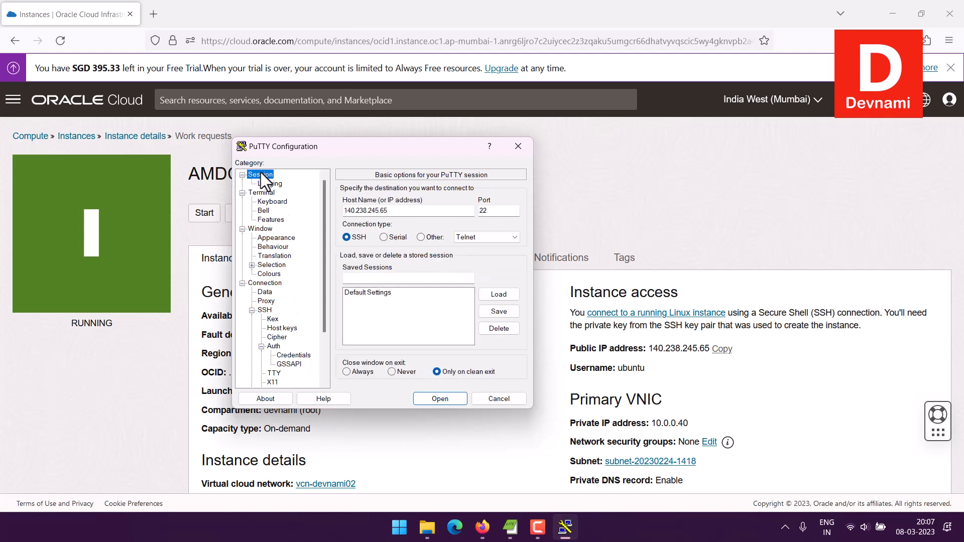
{"action": "left_click", "coordinate": [386, 278]}
{"action": "type", "text": "comput"}
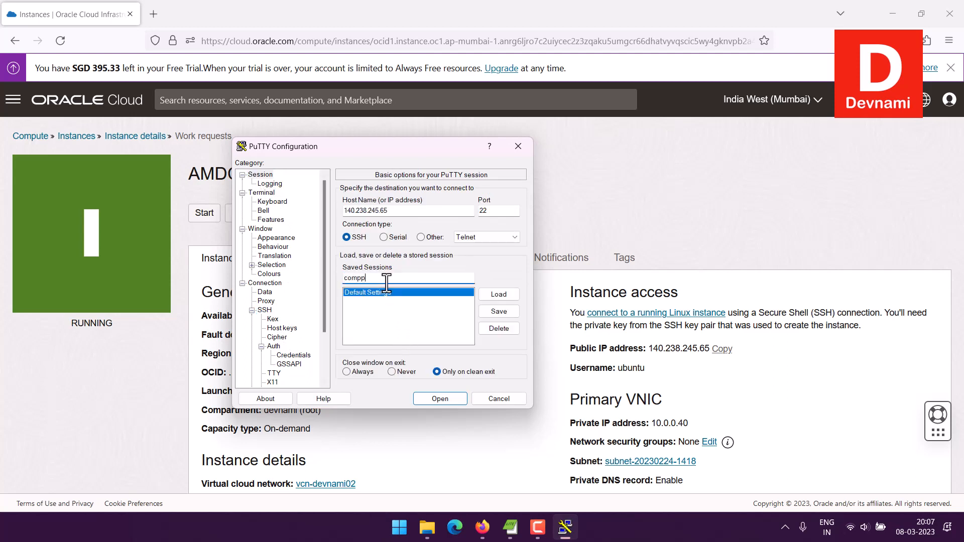
{"action": "type", "text": "e1"}
{"action": "left_click", "coordinate": [485, 310]}
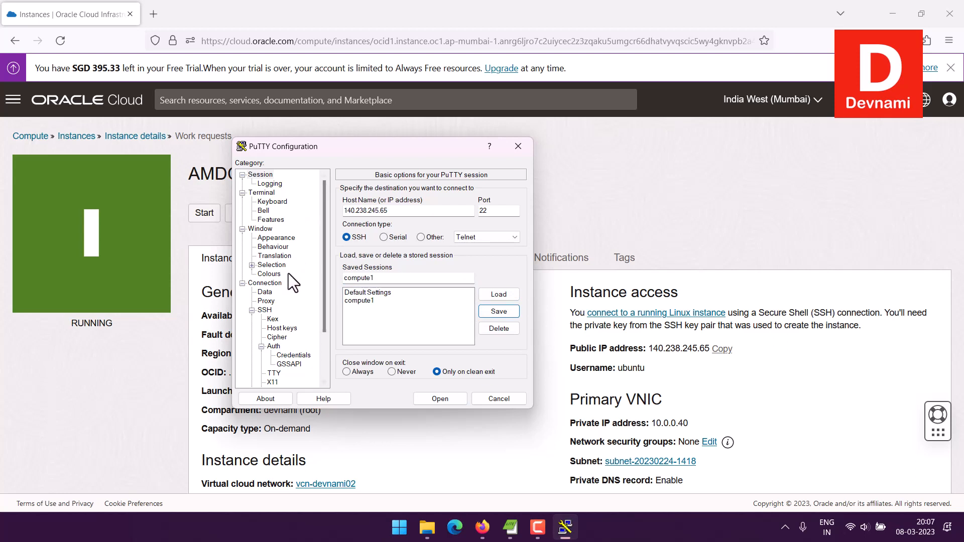
- Set the connection's auto-login username to ubuntu and save the change to the compute1 session
{"action": "left_click", "coordinate": [274, 283]}
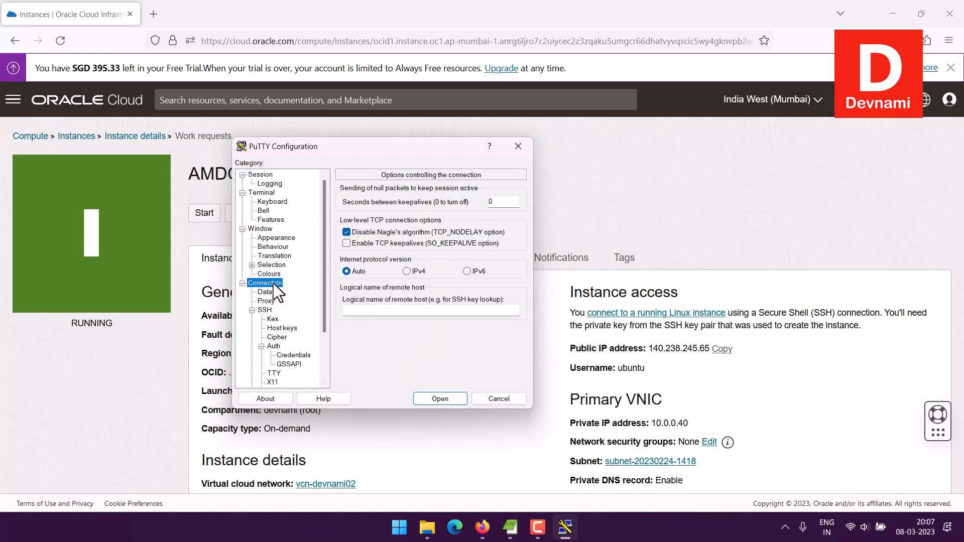
{"action": "left_click", "coordinate": [266, 292]}
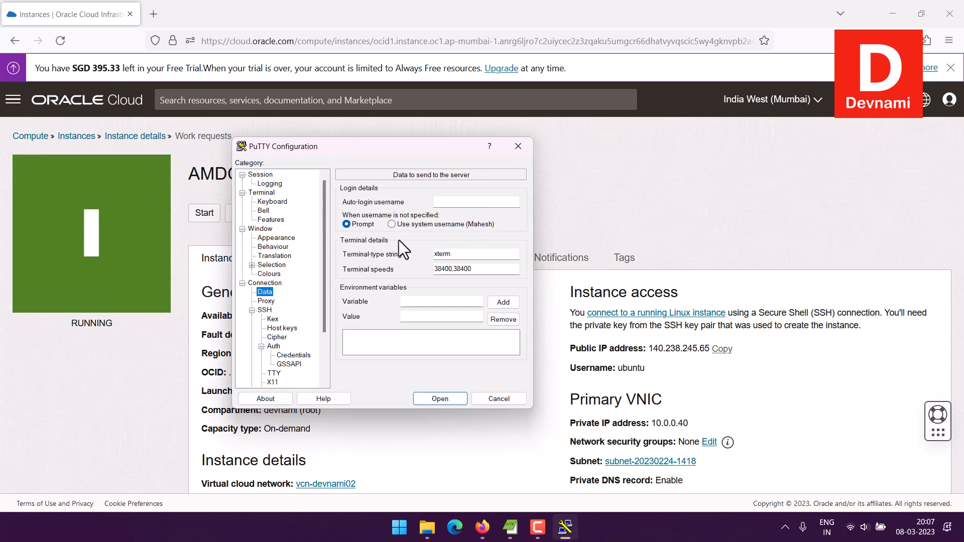
{"action": "left_click", "coordinate": [440, 203]}
{"action": "type", "text": "ubun"}
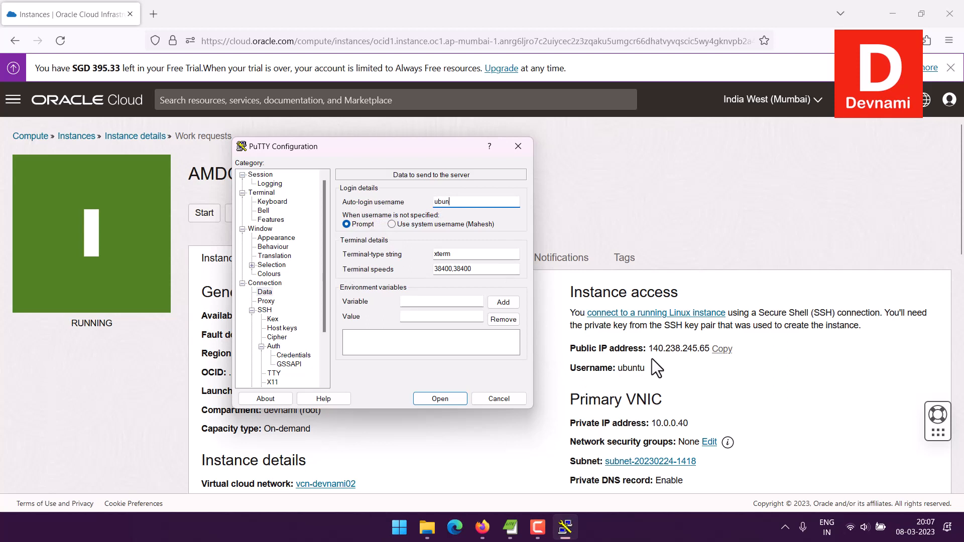
{"action": "type", "text": "tu"}
{"action": "left_click", "coordinate": [264, 175]}
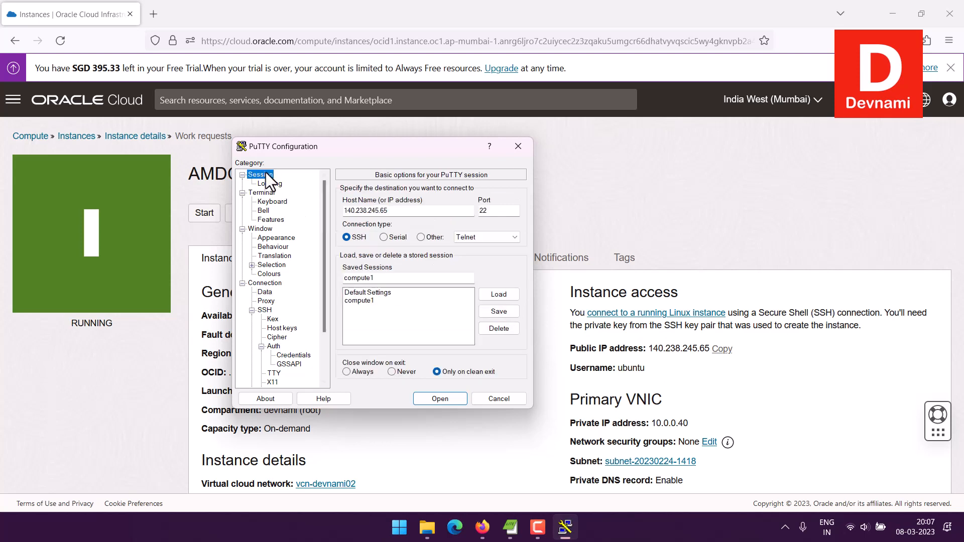
{"action": "left_click", "coordinate": [364, 303]}
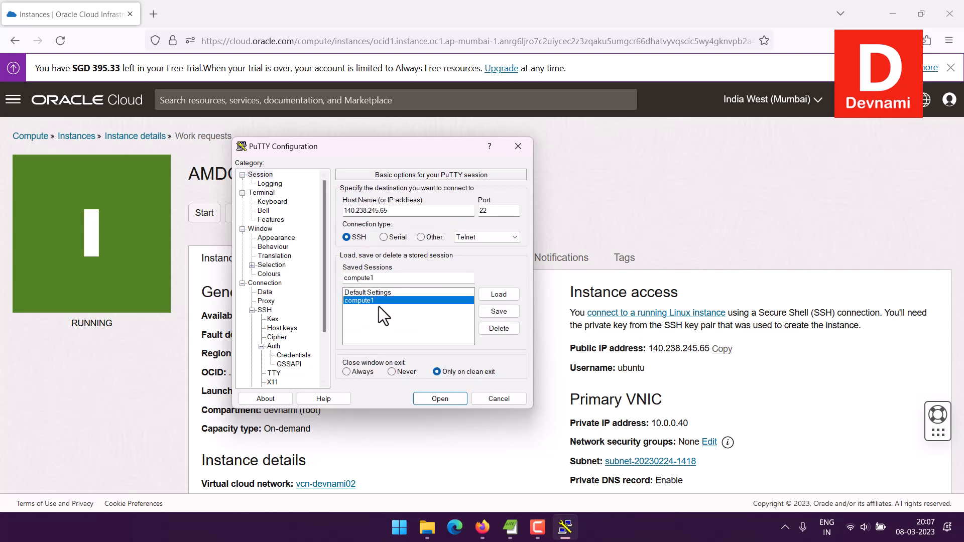
{"action": "left_click", "coordinate": [490, 312]}
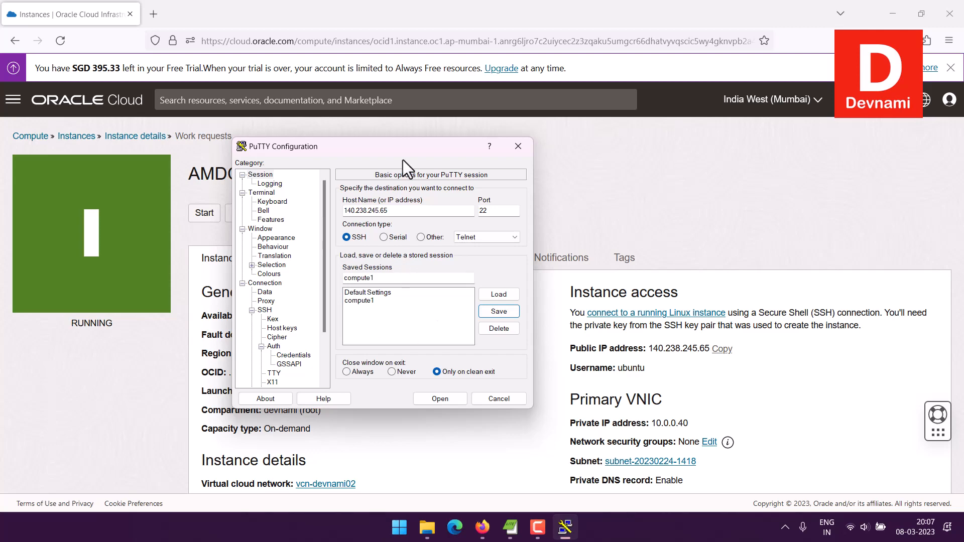
- Open the SSH connection to the instance and accept the server's host key
{"action": "left_click", "coordinate": [446, 395]}
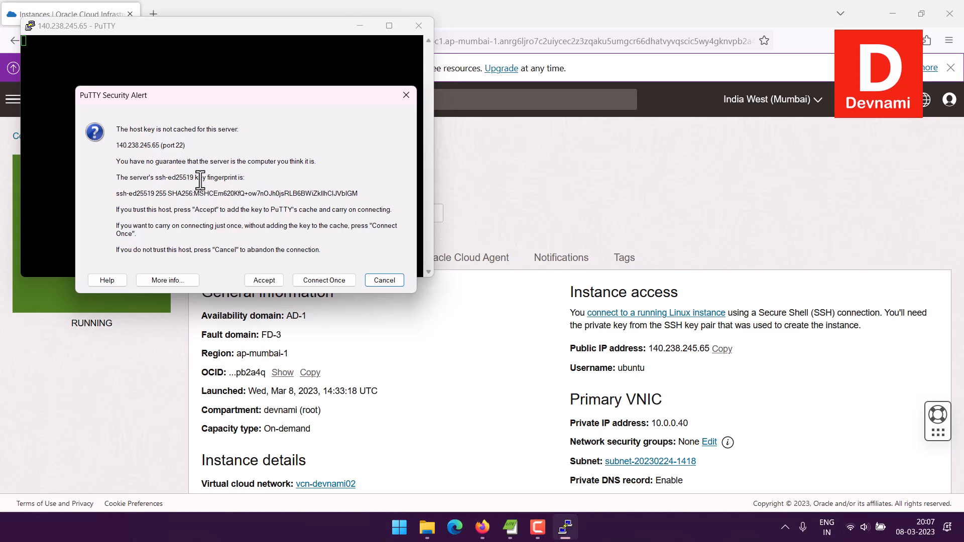
{"action": "left_click", "coordinate": [263, 281]}
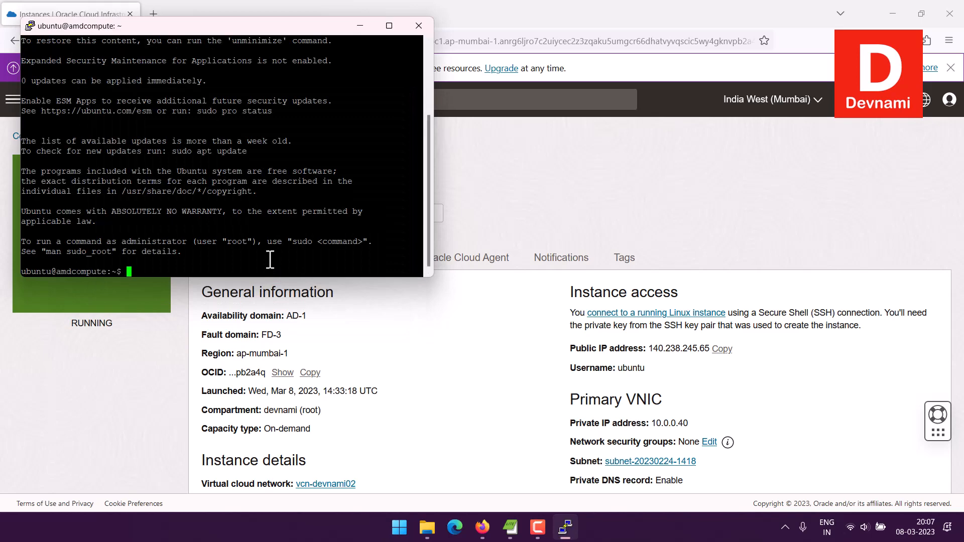
{"action": "left_click_drag", "start_coordinate": [291, 27], "coordinate": [622, 144]}
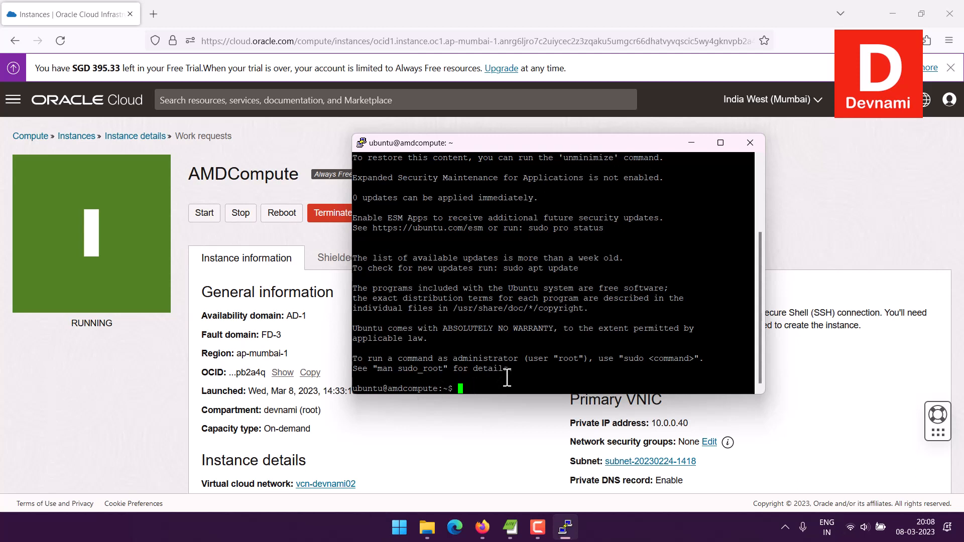
- Run lsb_release -a on the instance and review the Ubuntu release details and login messages in the terminal
{"action": "type", "text": "lsb_release -a"}
{"action": "key", "text": "Return"}
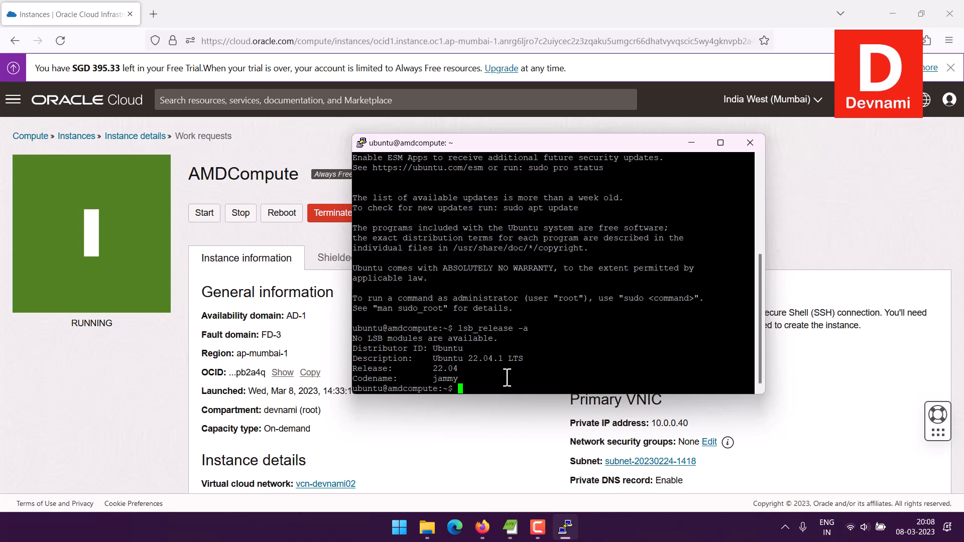
{"action": "scroll", "coordinate": [882, 231], "scroll_direction": "down", "scroll_amount": 2}
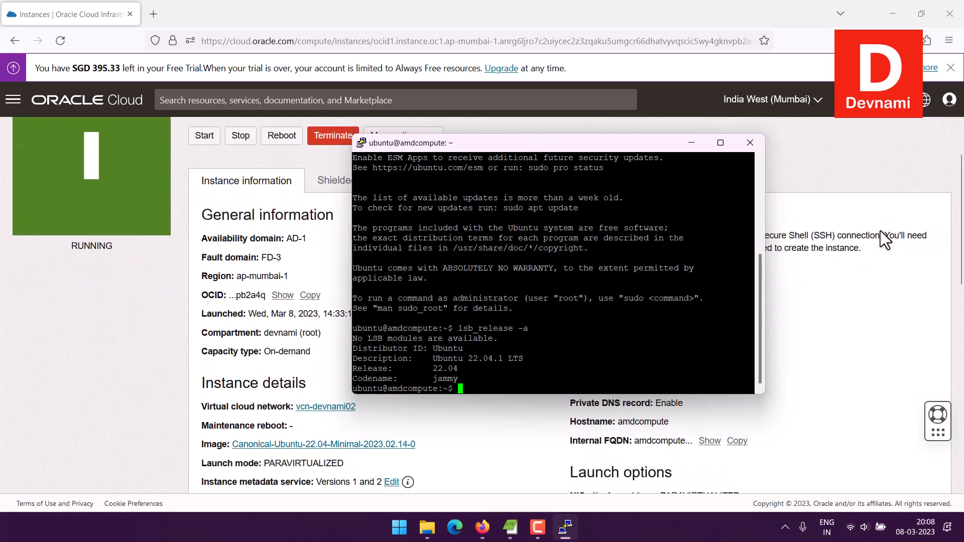
{"action": "scroll", "coordinate": [884, 236], "scroll_direction": "up", "scroll_amount": 2}
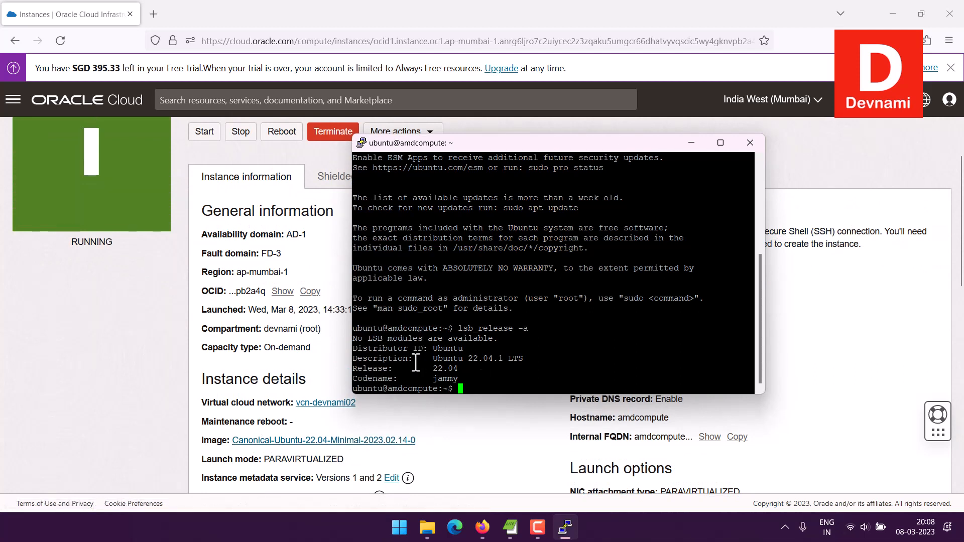
{"action": "scroll", "coordinate": [565, 290], "scroll_direction": "up", "scroll_amount": 6}
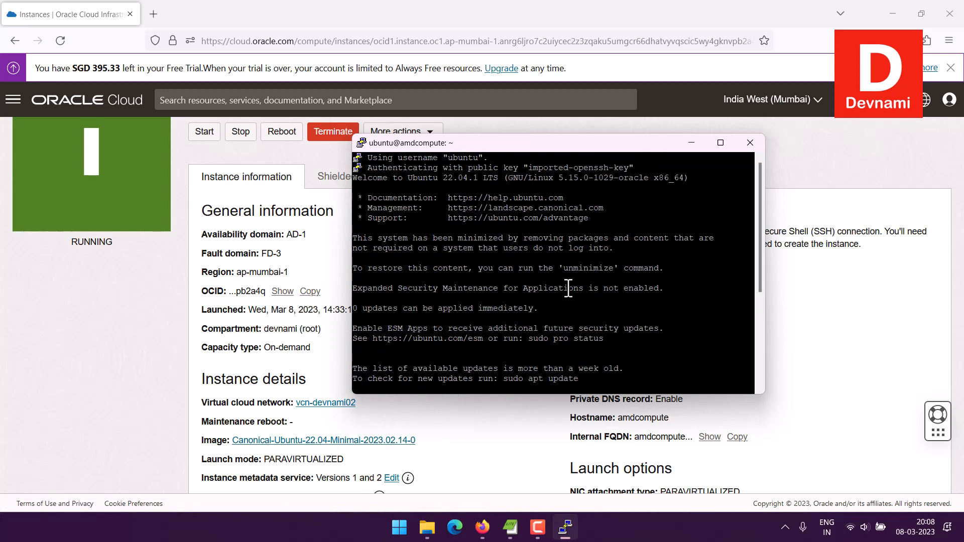
{"action": "scroll", "coordinate": [568, 288], "scroll_direction": "down", "scroll_amount": 6}
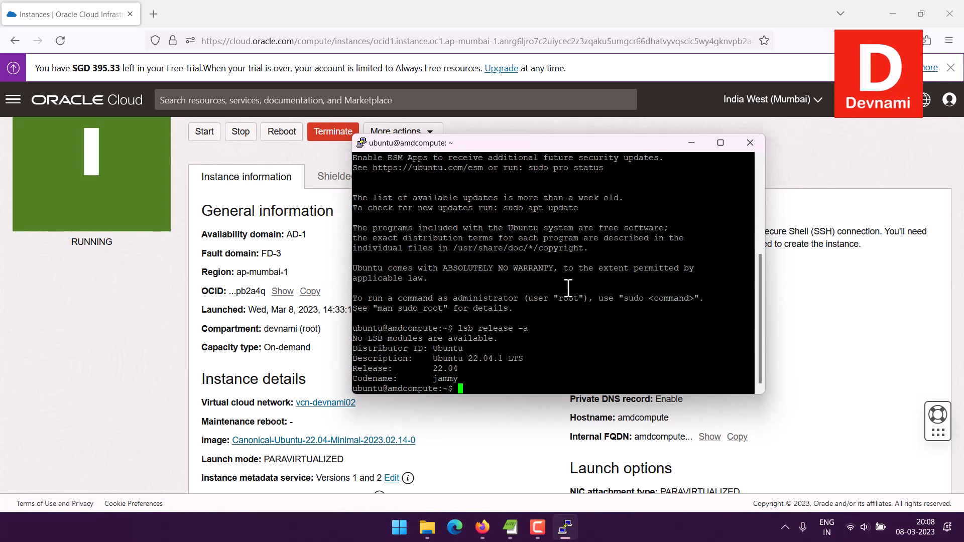
{"action": "scroll", "coordinate": [568, 288], "scroll_direction": "up", "scroll_amount": 6}
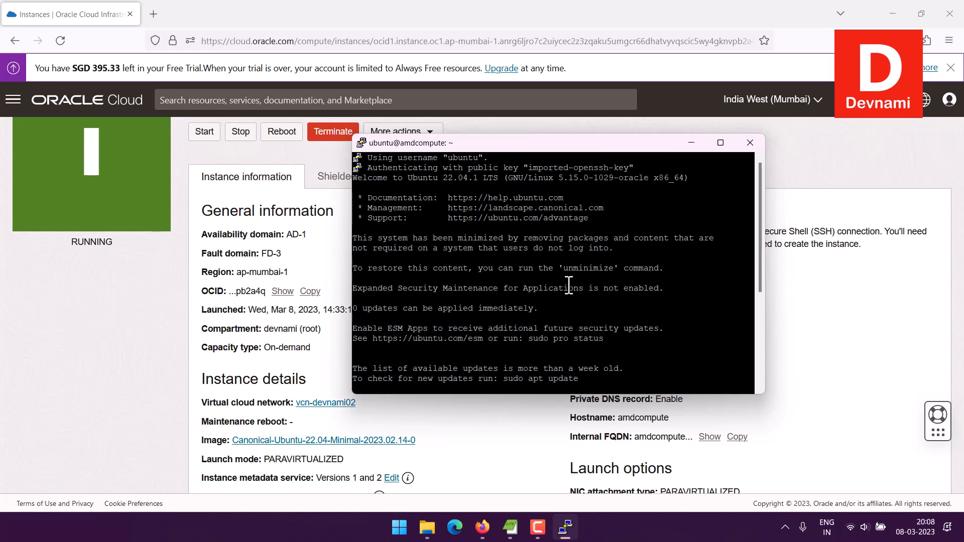
{"action": "scroll", "coordinate": [568, 286], "scroll_direction": "down", "scroll_amount": 6}
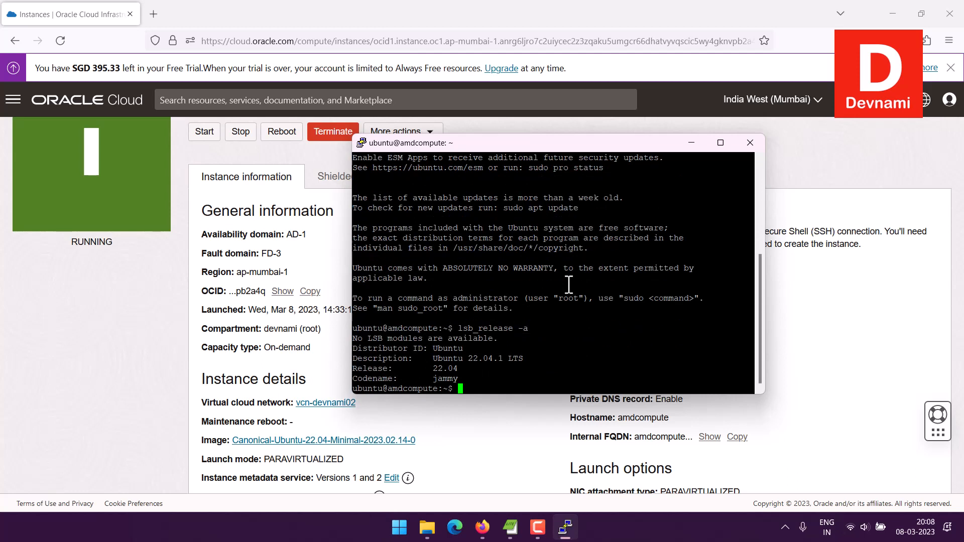
- End the SSH session with exit and return to the Oracle Cloud home page
{"action": "type", "text": "exit"}
{"action": "key", "text": "Return"}
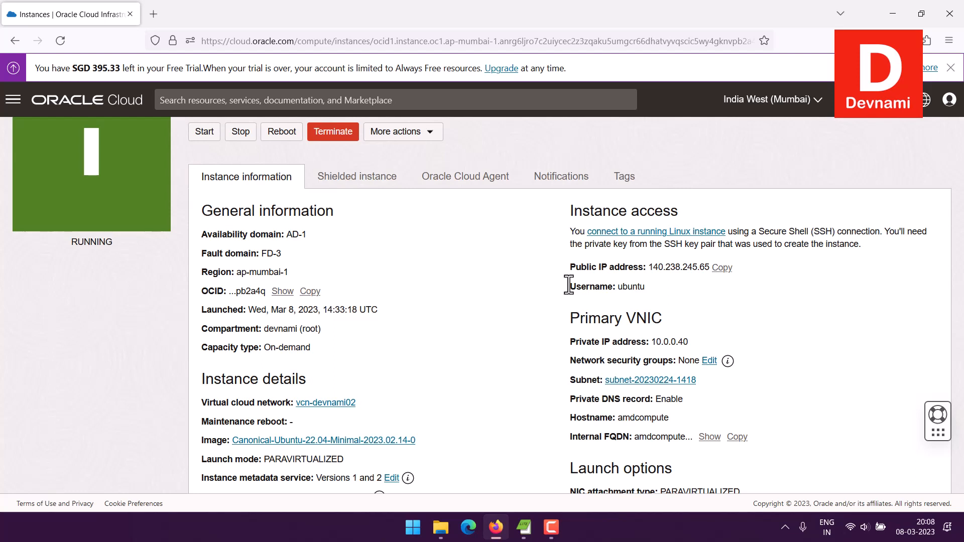
{"action": "scroll", "coordinate": [569, 285], "scroll_direction": "up", "scroll_amount": 2}
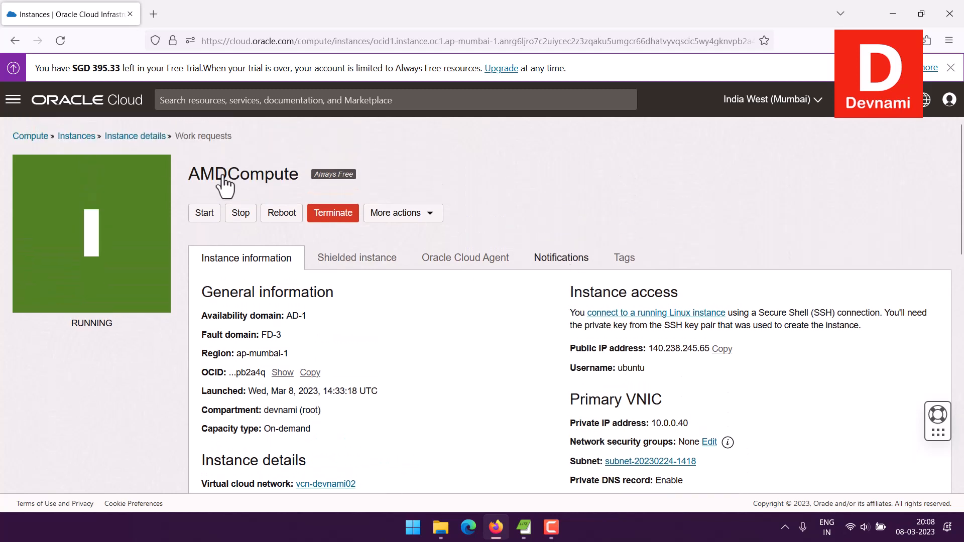
{"action": "left_click", "coordinate": [81, 106]}
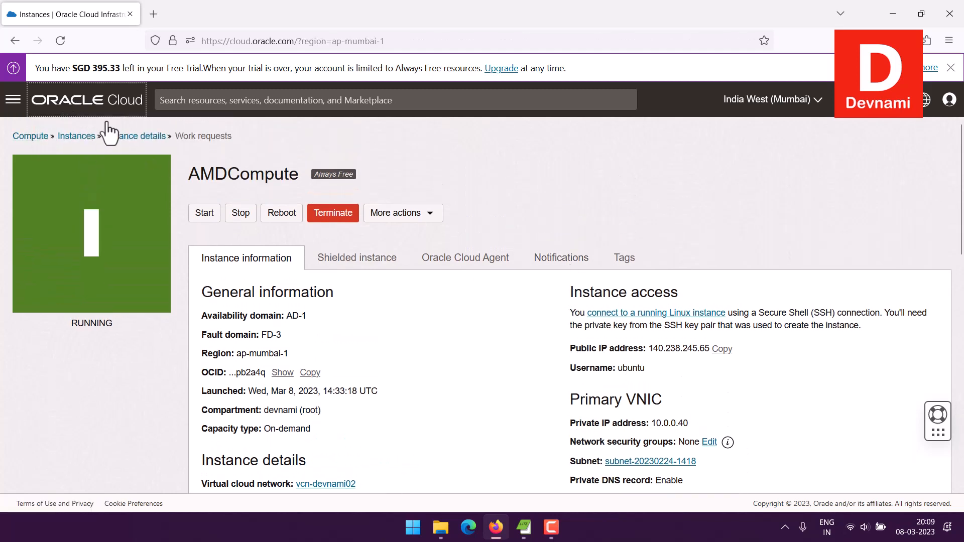